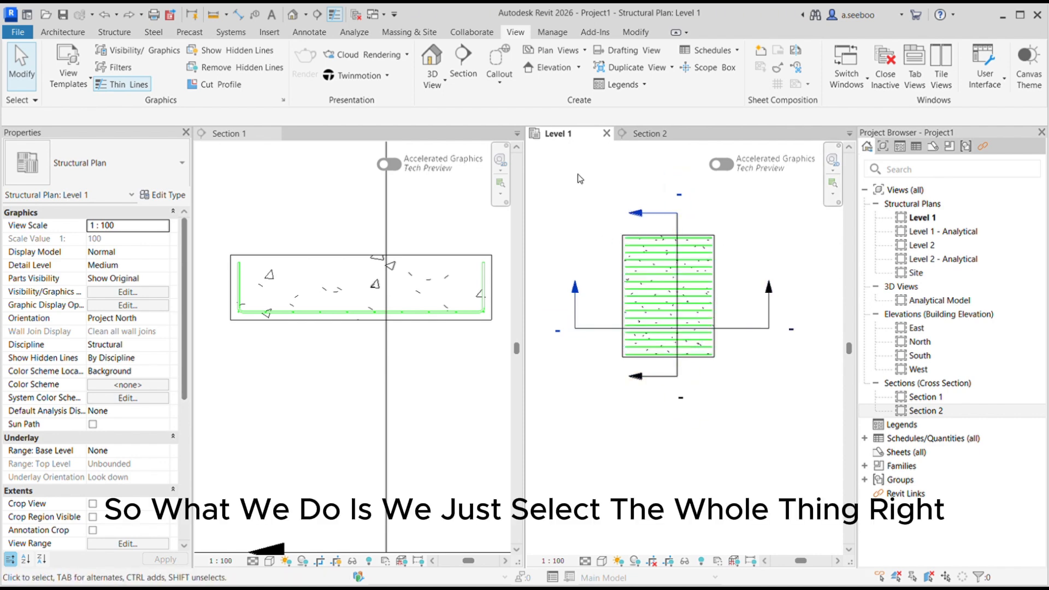
# Filter the Level 1 plan selection to structural rebar and edit its view visibility states so both bar sets display
pyautogui.moveTo(548, 167); pyautogui.dragTo(774, 444)
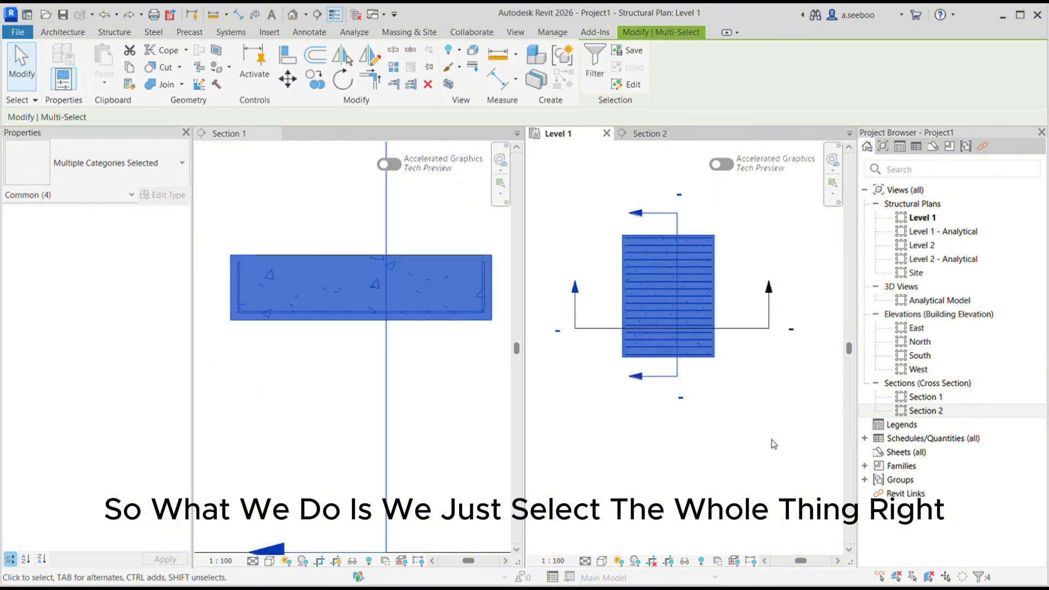
pyautogui.click(596, 60)
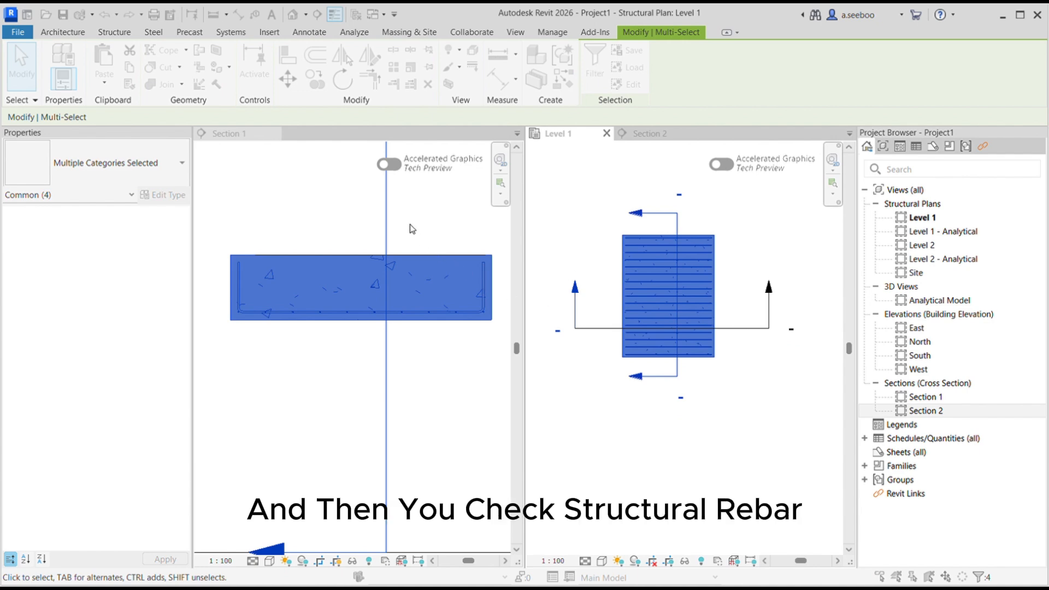
pyautogui.click(612, 400)
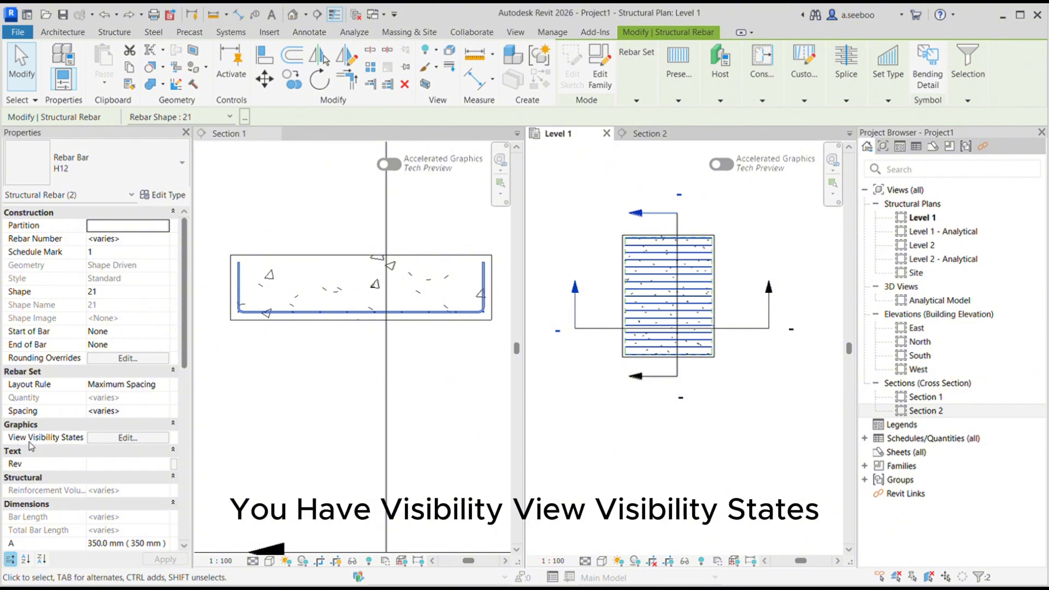
pyautogui.click(129, 438)
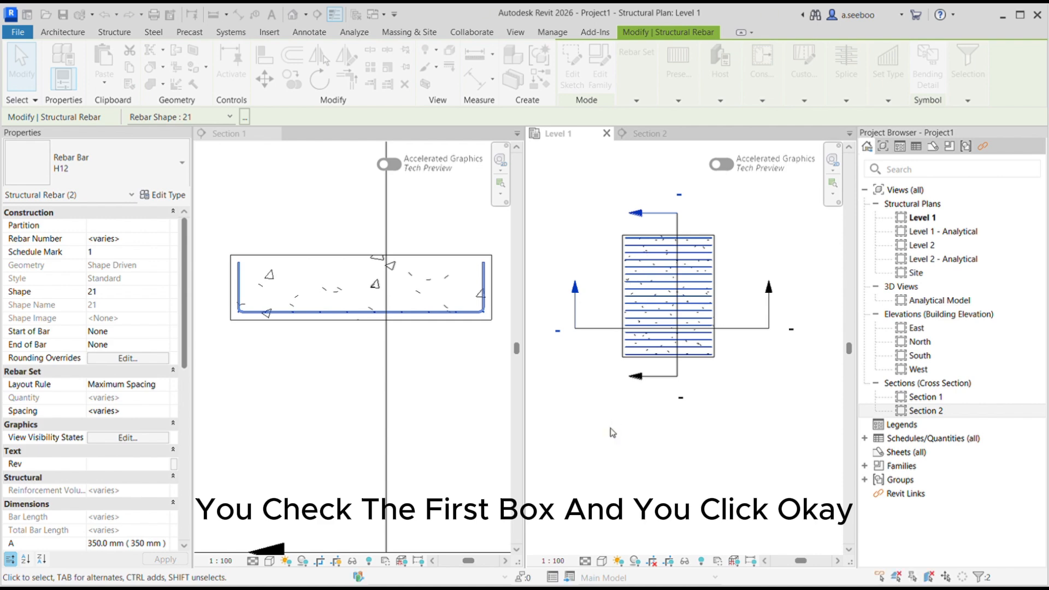
pyautogui.press('Escape')
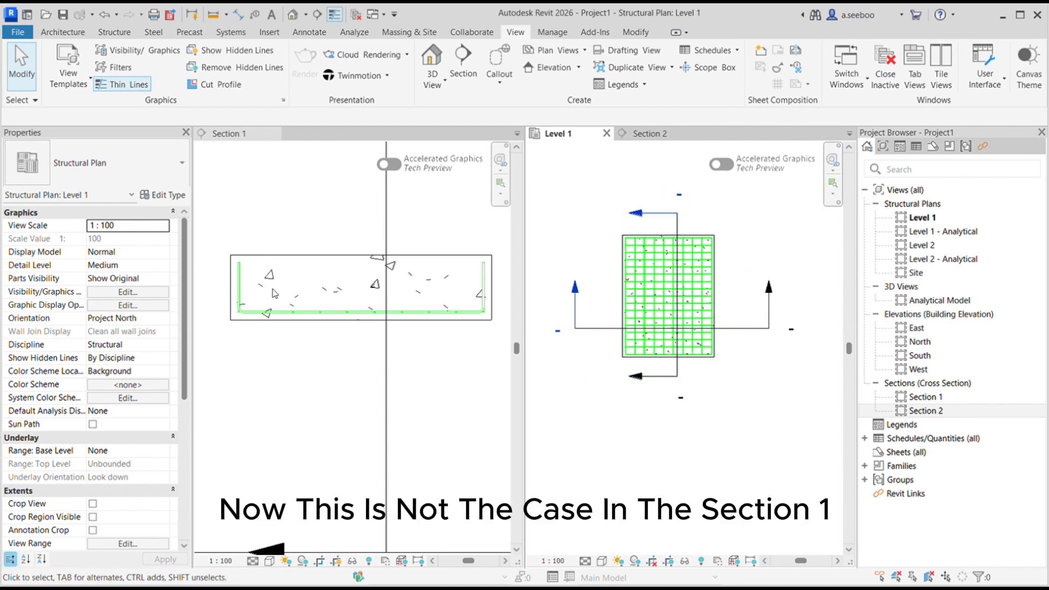
# Extend Section 1's far clip boundary beyond the far edge of the footing, to an offset of about 2546
pyautogui.click(603, 328)
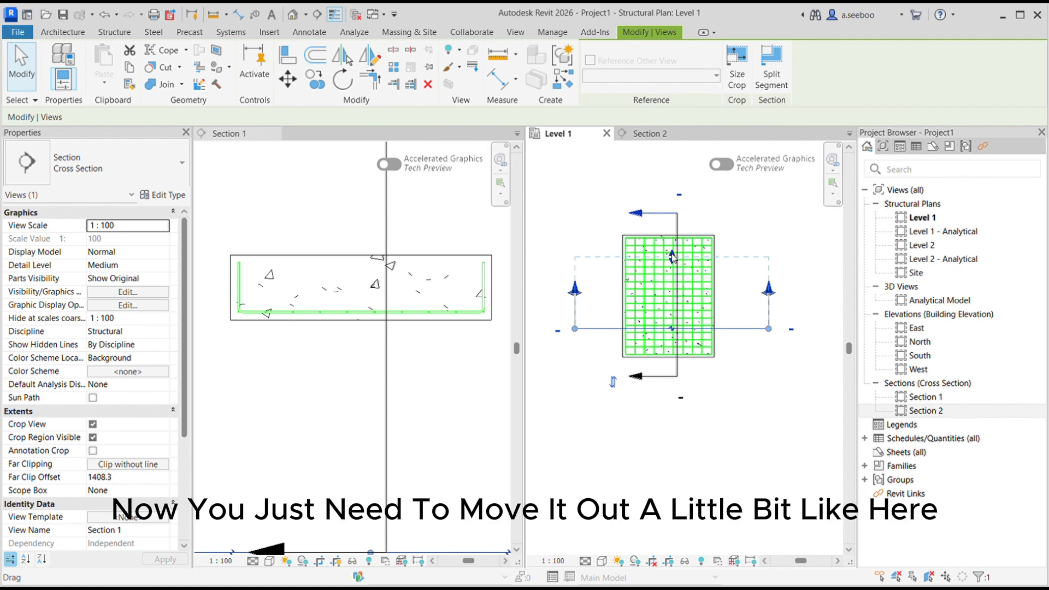
pyautogui.moveTo(672, 256); pyautogui.dragTo(687, 202)
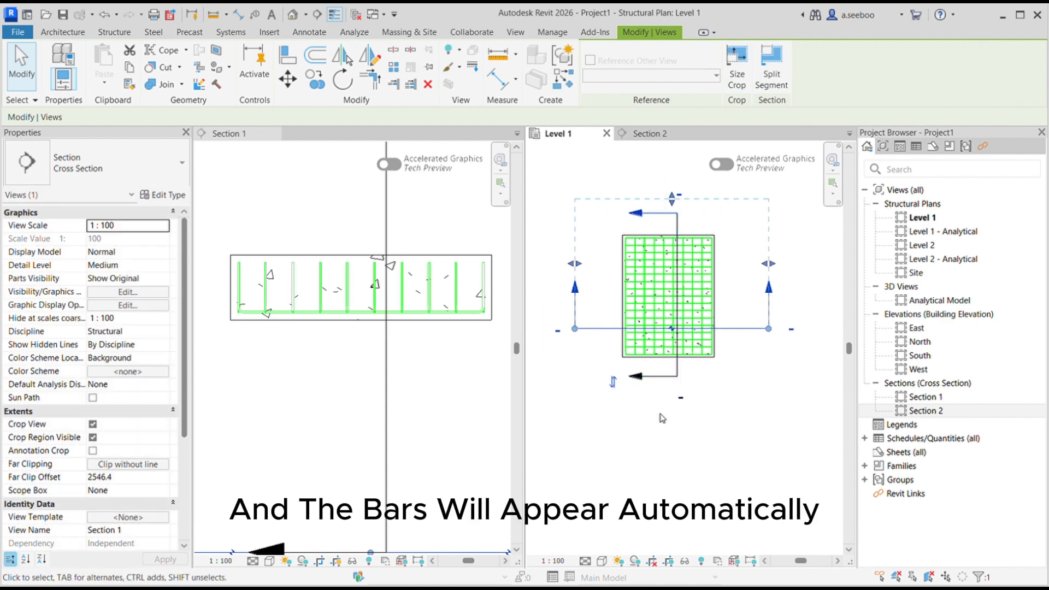
pyautogui.click(669, 218)
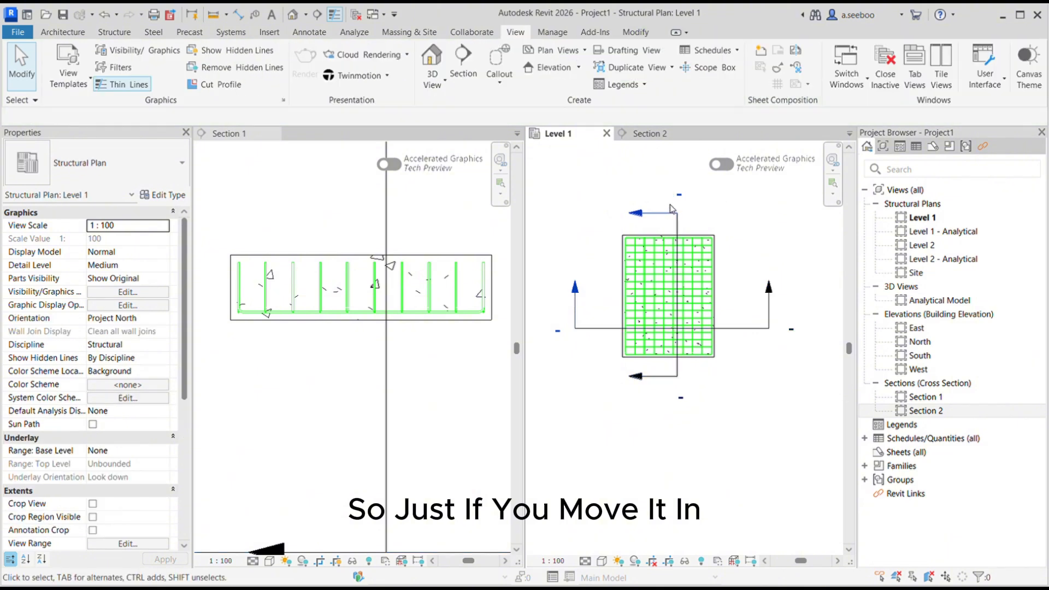
pyautogui.click(747, 327)
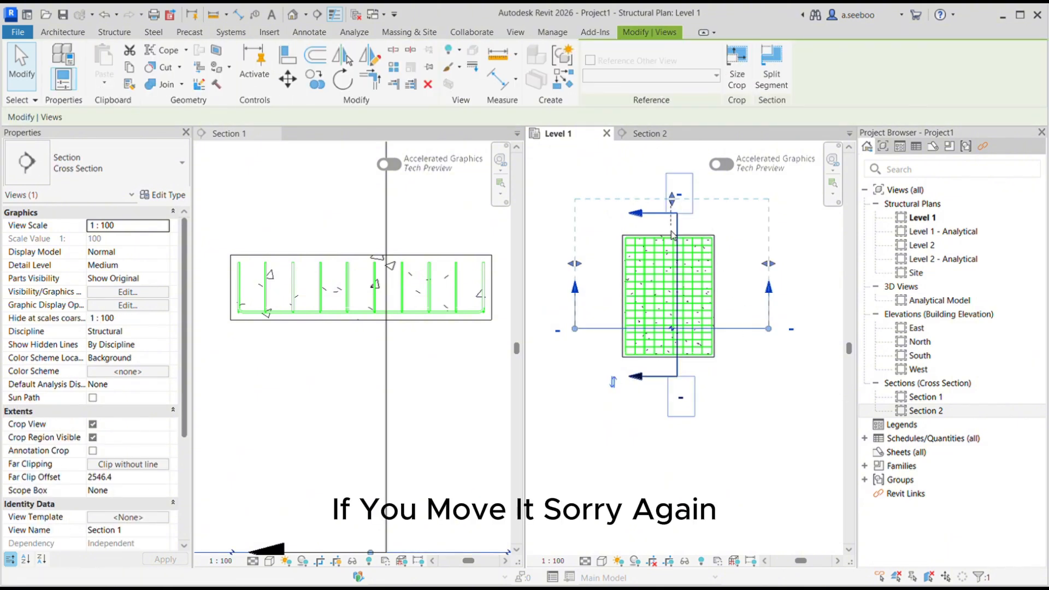
pyautogui.click(671, 213)
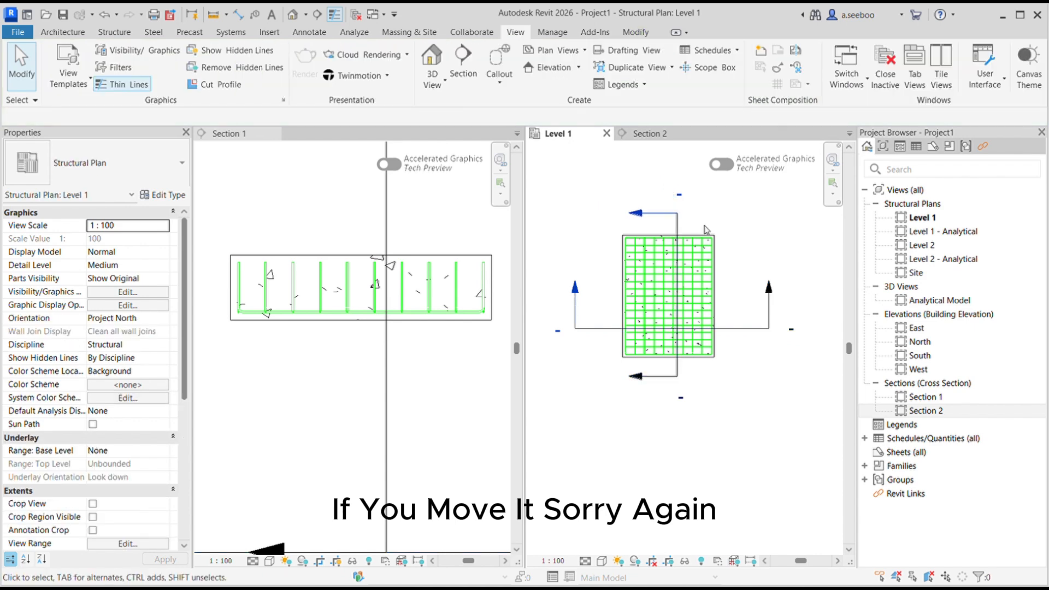
pyautogui.click(751, 328)
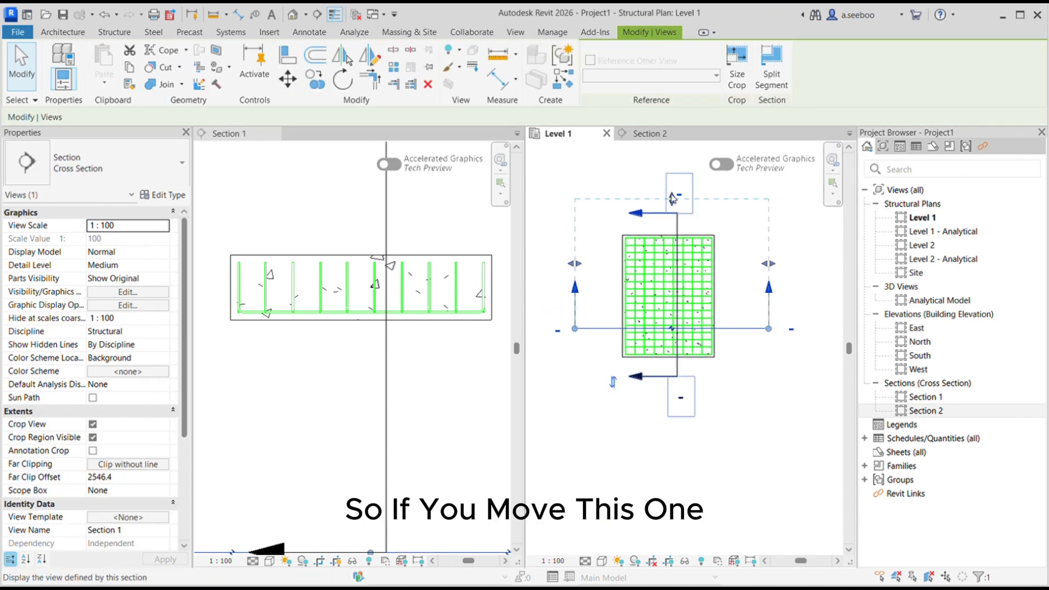
pyautogui.click(678, 208)
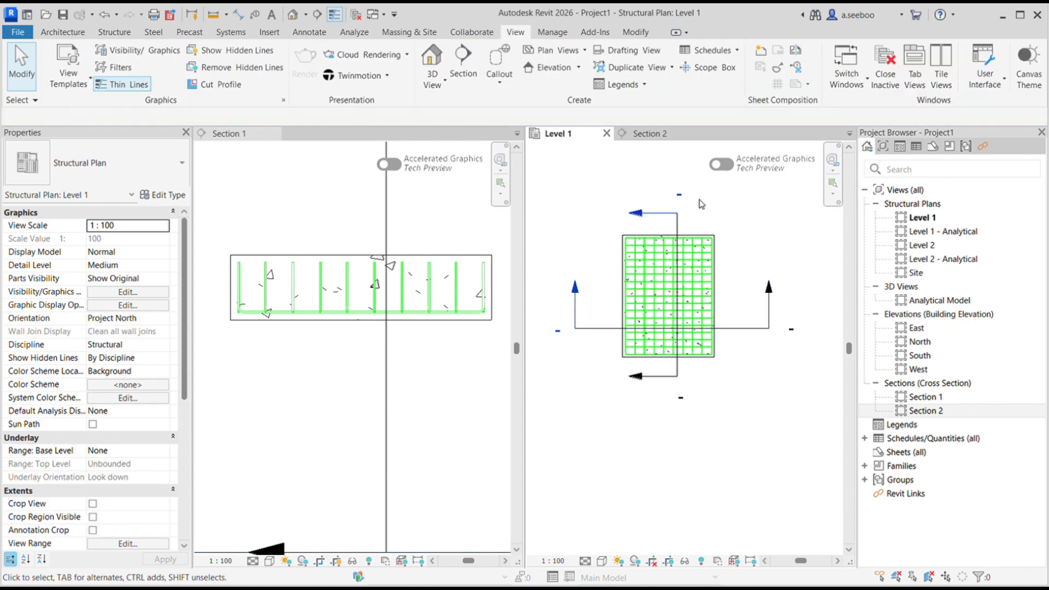
pyautogui.click(752, 329)
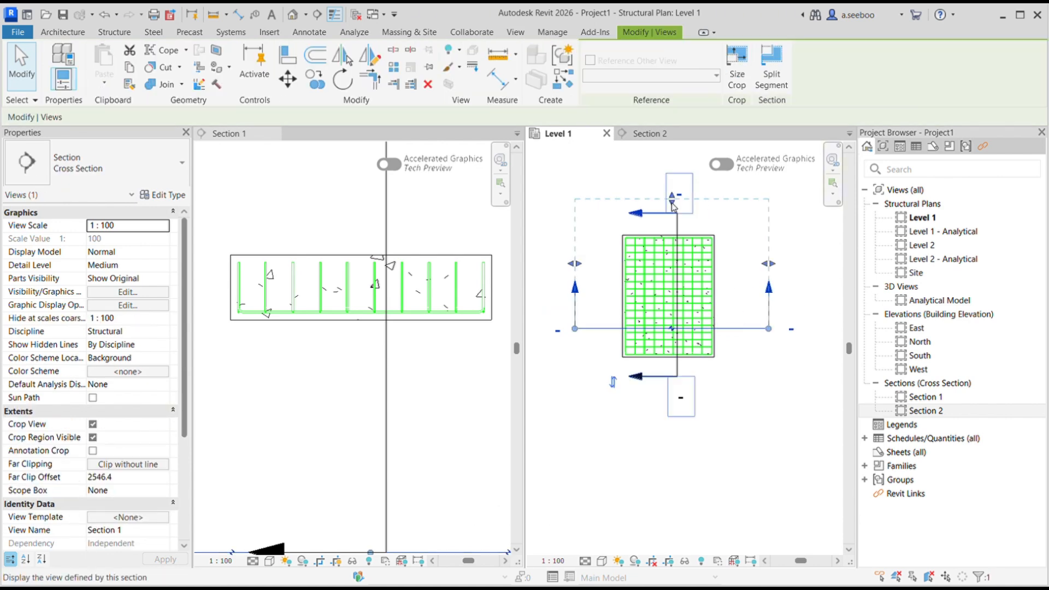
pyautogui.moveTo(677, 241); pyautogui.dragTo(586, 214)
pyautogui.click(731, 328)
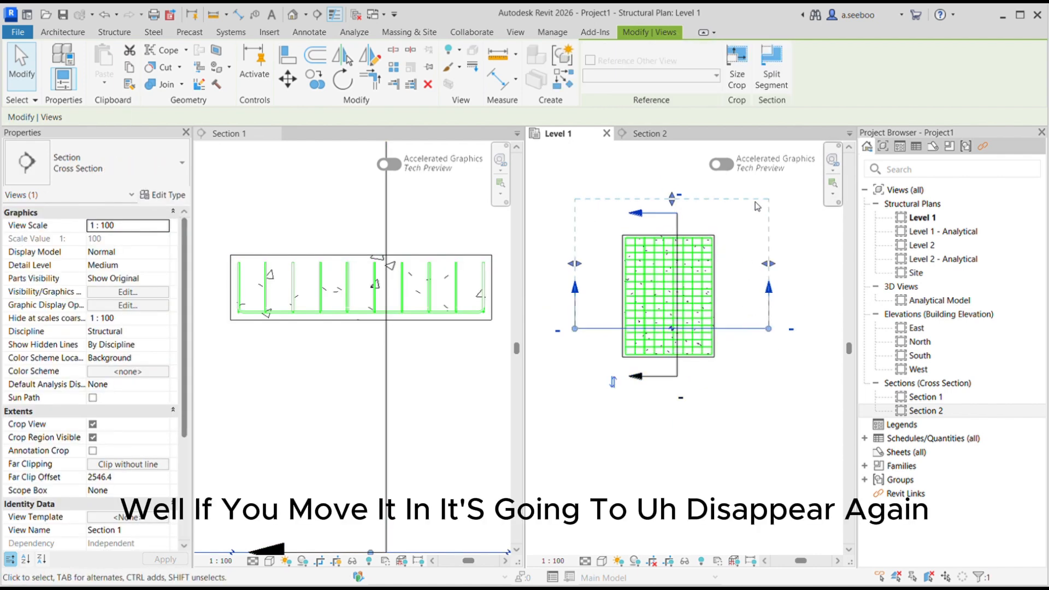
# Hide the Section 2 marker in the Level 1 plan view
pyautogui.click(650, 382)
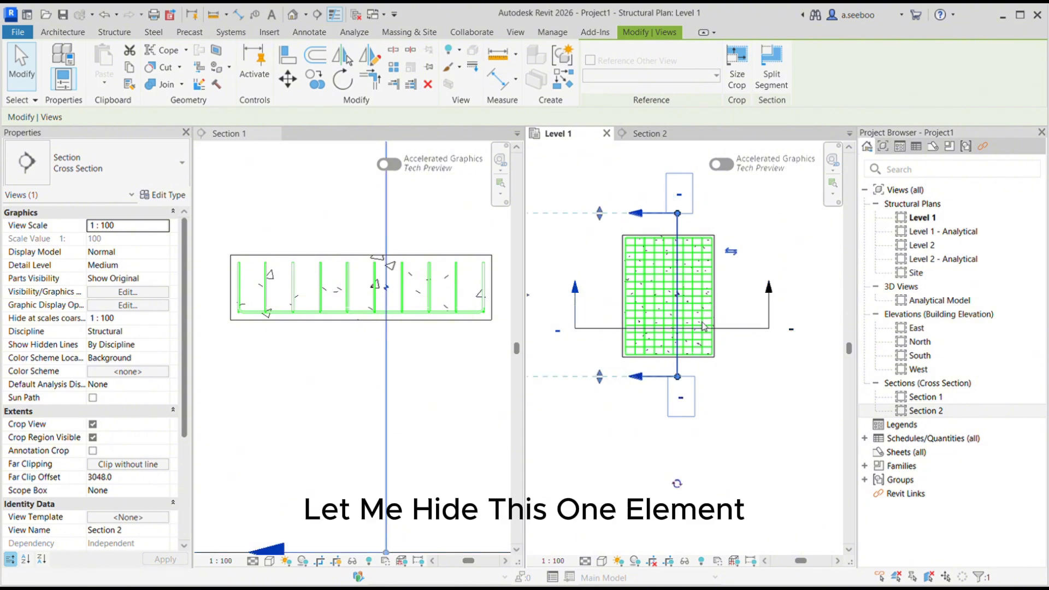
pyautogui.press('e')
pyautogui.press('h')
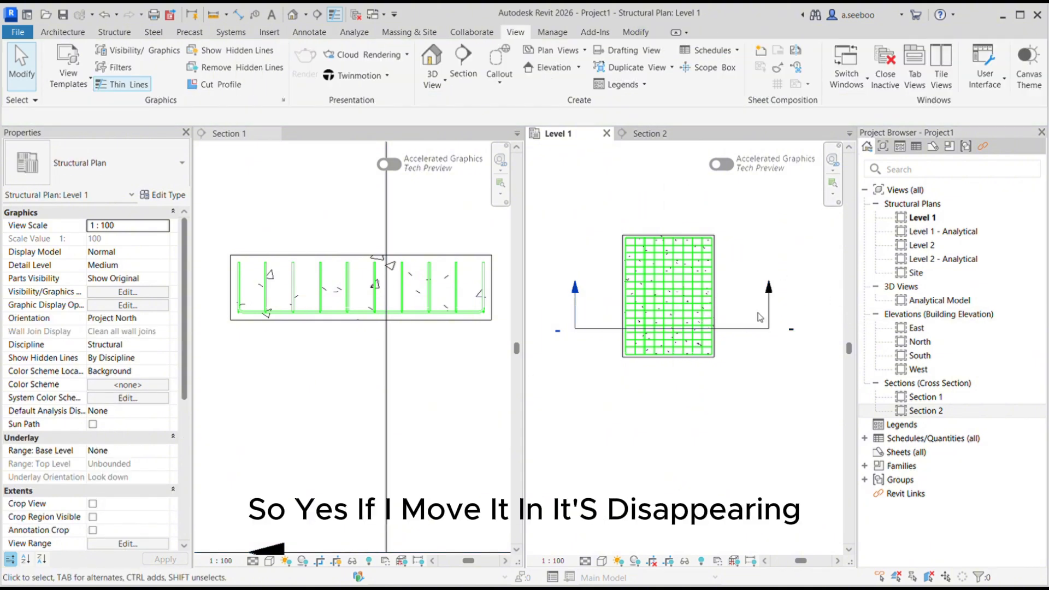
# Pull Section 1's far clip boundary back inside the footing to an offset of about 1560 and inspect the bottom bars in section
pyautogui.click(758, 331)
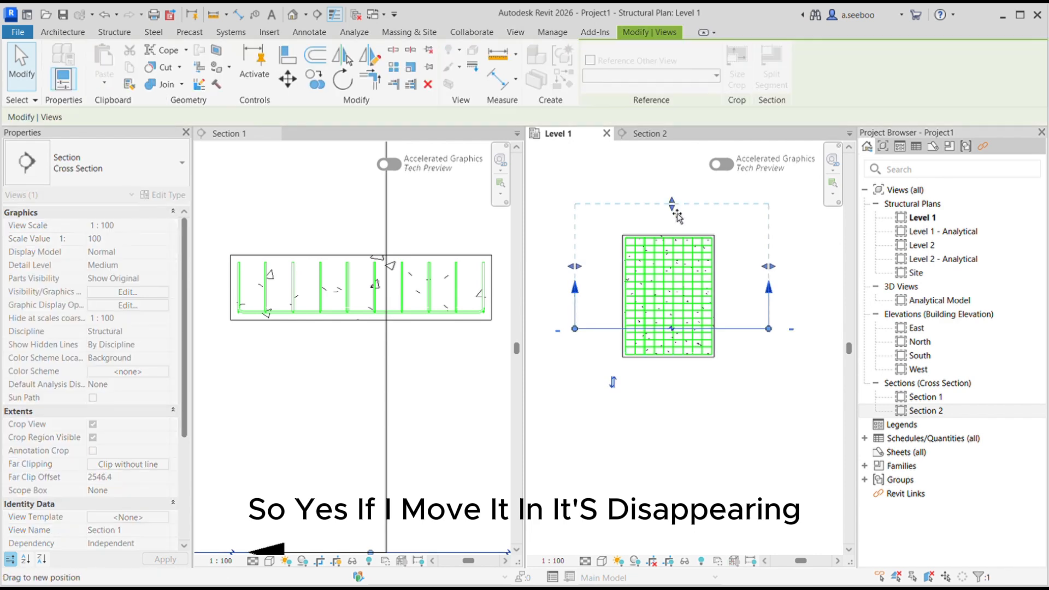
pyautogui.moveTo(676, 254); pyautogui.dragTo(675, 259)
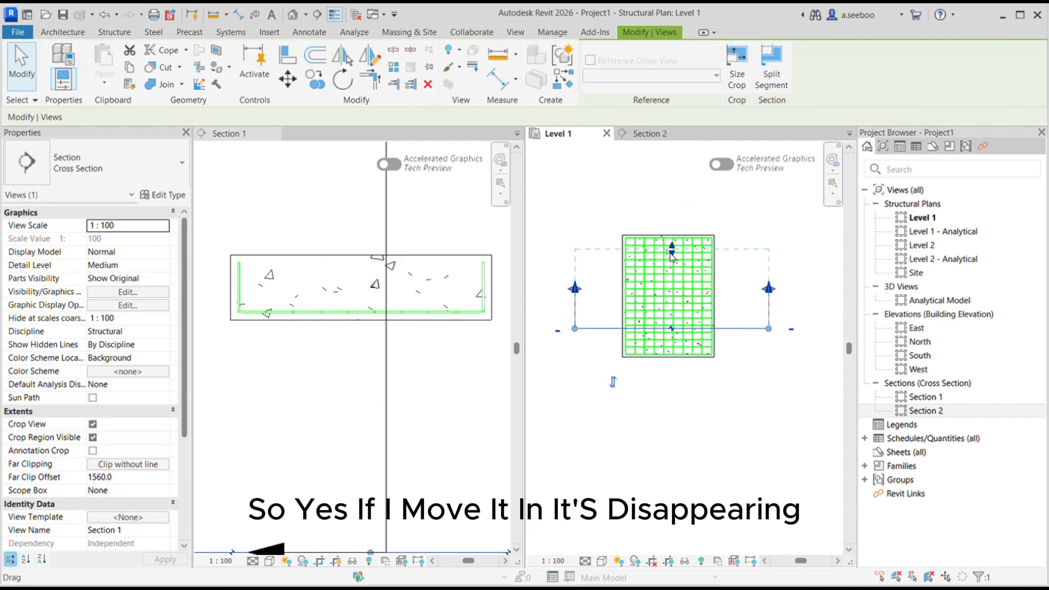
pyautogui.scroll(3, 278, 321)
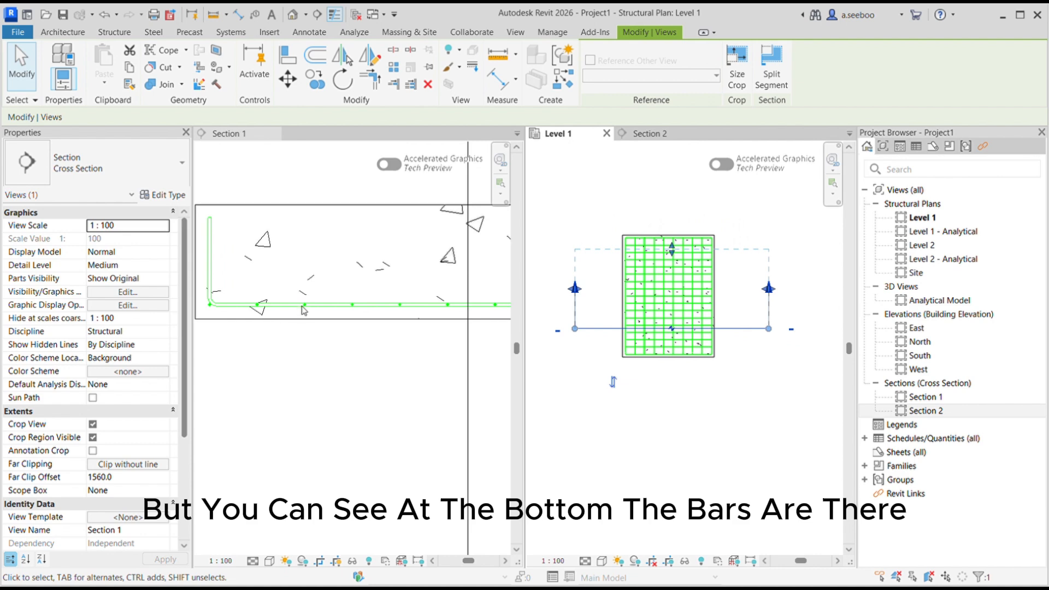
# Move Section 1's far clip boundary back out past the footing, to an offset of about 2460
pyautogui.moveTo(673, 250); pyautogui.dragTo(672, 203)
pyautogui.scroll(-2, 322, 320)
pyautogui.scroll(-1, 321, 316)
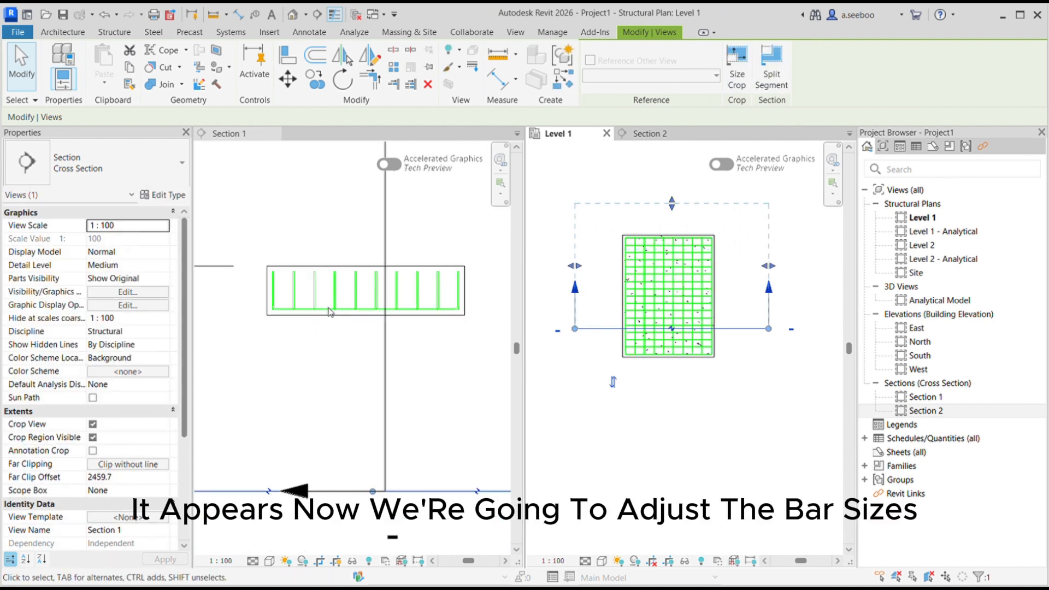
pyautogui.scroll(1, 382, 284)
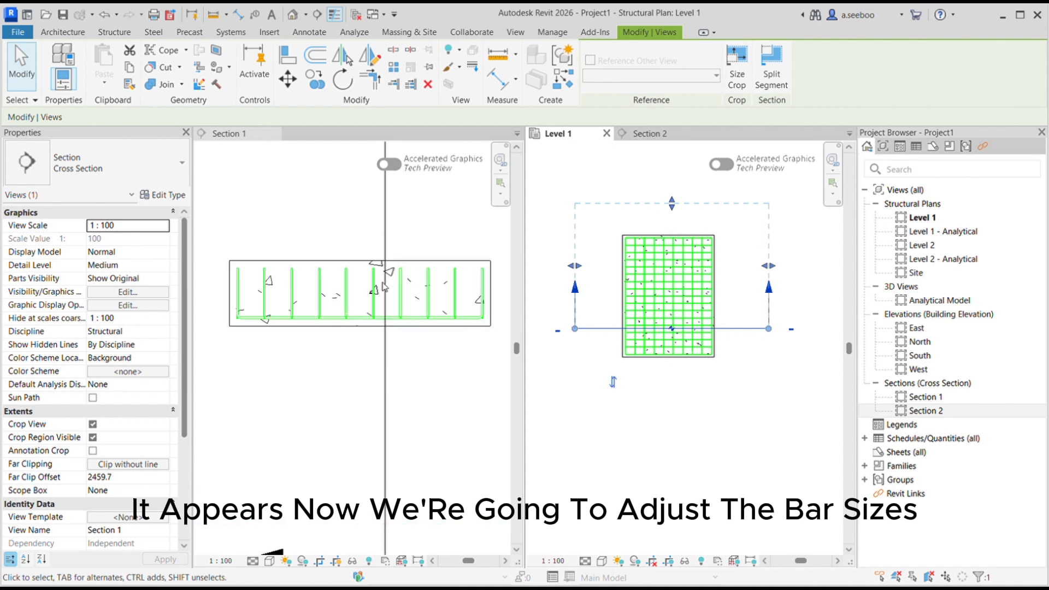
# Set dimensions A and C of the rebar set with upright legs spaced along Section 1 to 300 mm and apply
pyautogui.click(403, 289)
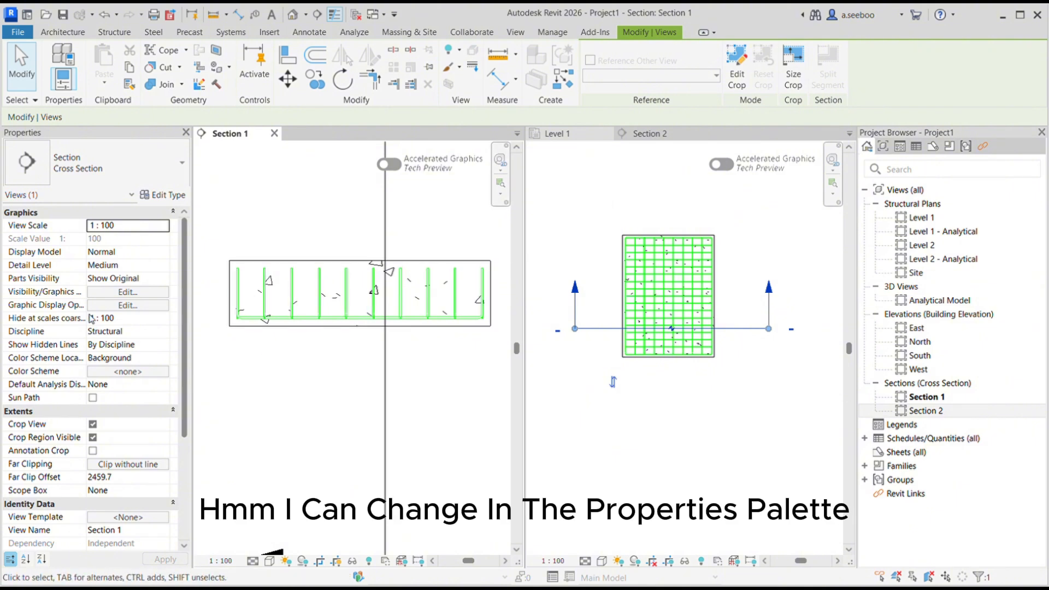
pyautogui.scroll(-5, 91, 322)
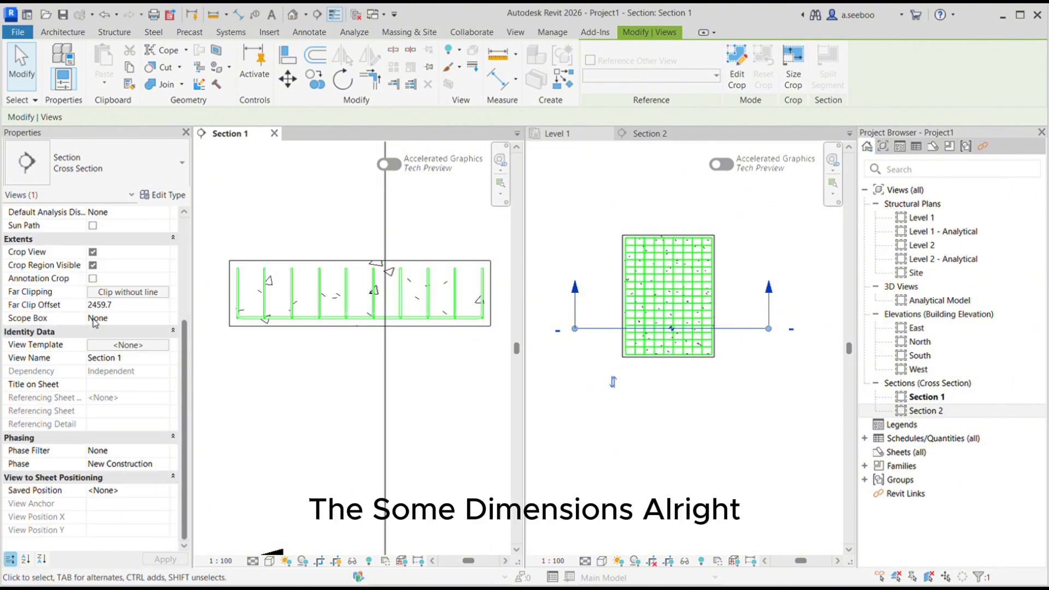
pyautogui.click(329, 298)
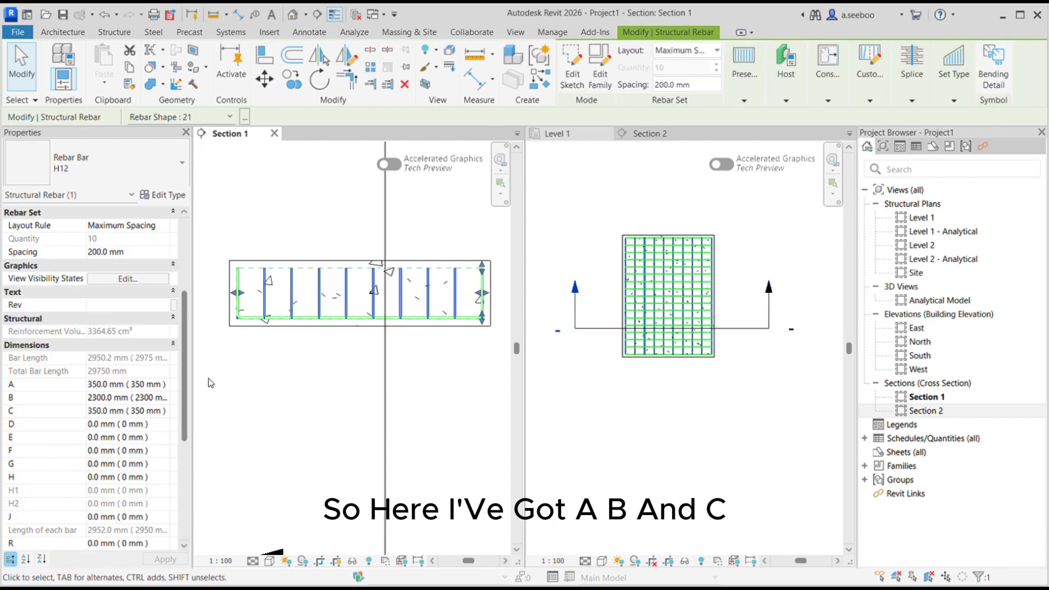
pyautogui.click(110, 389)
pyautogui.moveTo(139, 390); pyautogui.dragTo(79, 389)
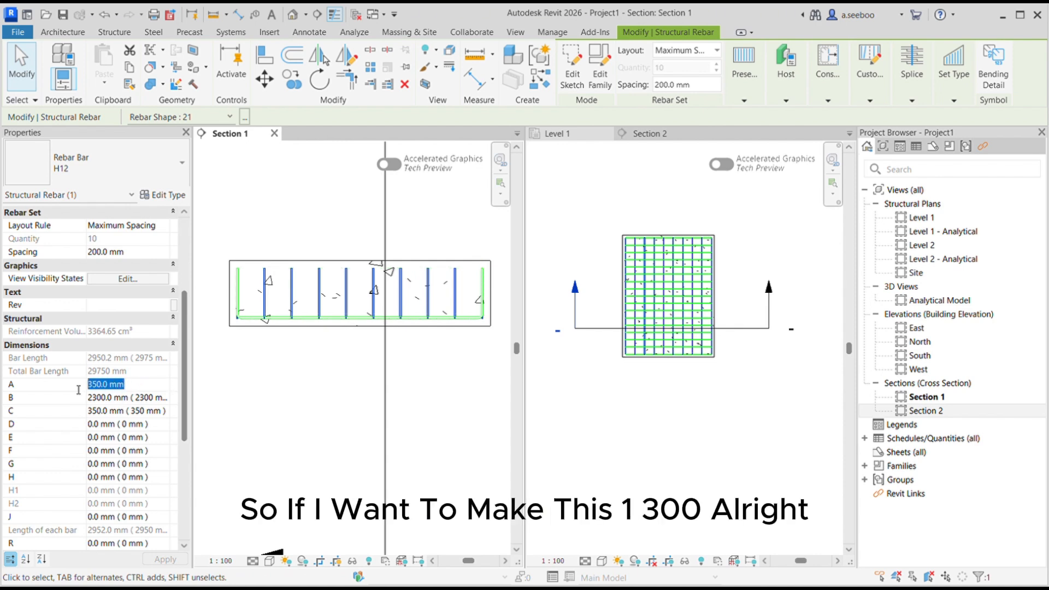
pyautogui.write('300')
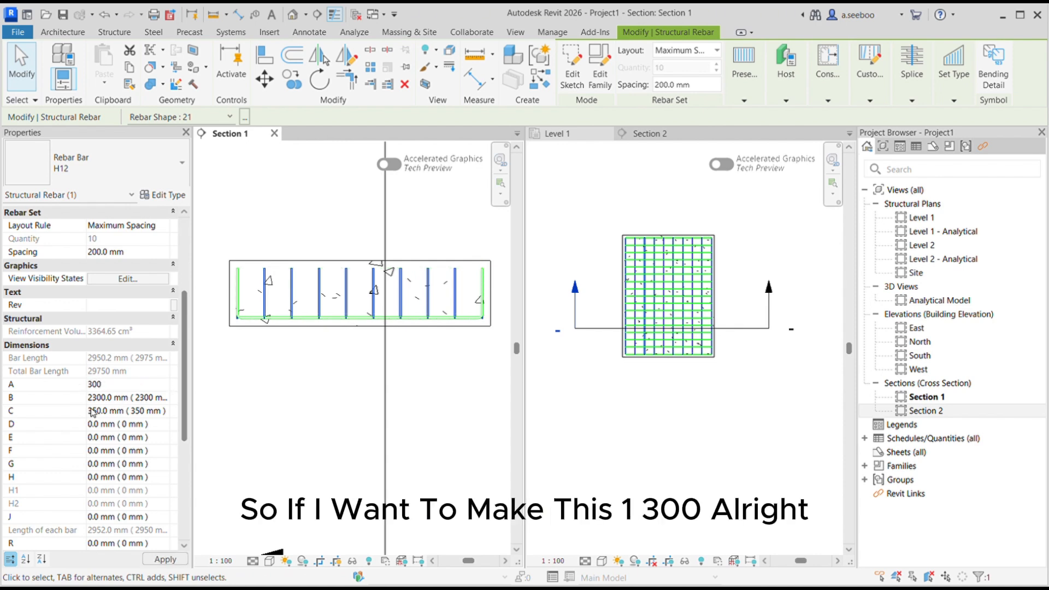
pyautogui.click(129, 413)
pyautogui.moveTo(139, 416); pyautogui.dragTo(86, 422)
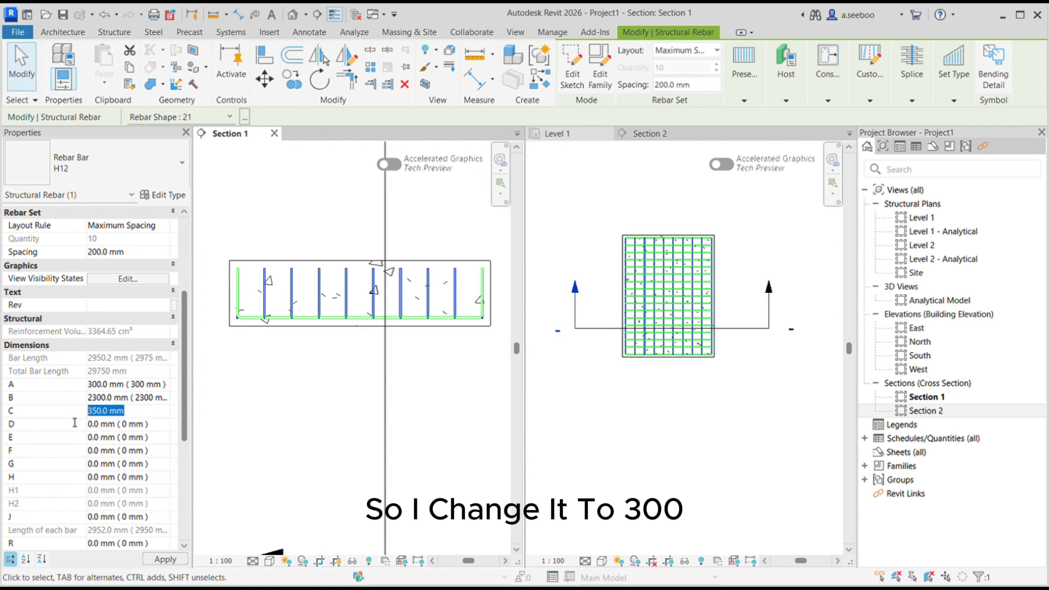
pyautogui.write('300')
pyautogui.press('Return')
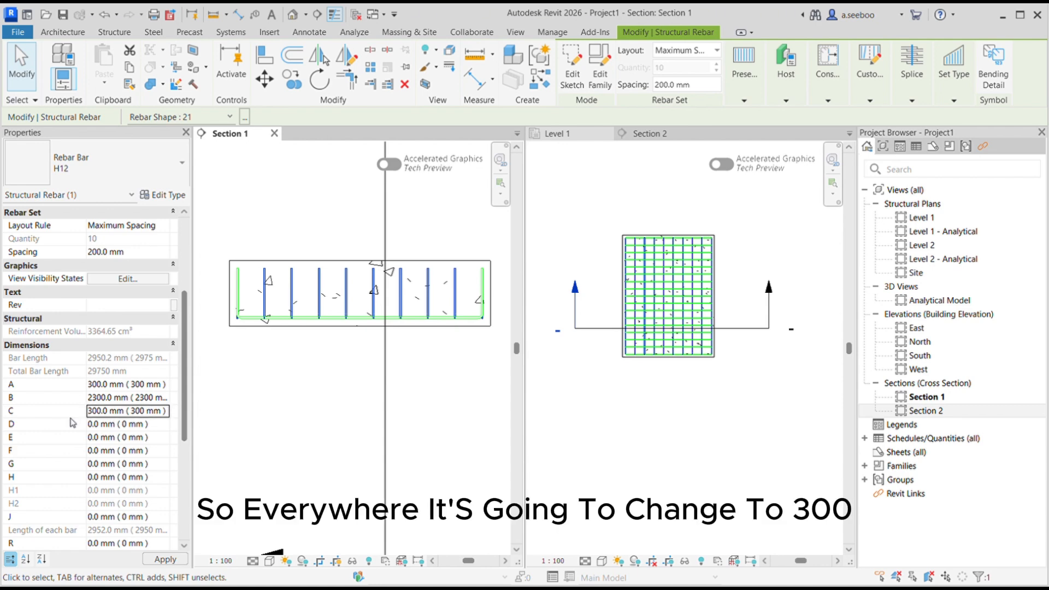
pyautogui.click(164, 559)
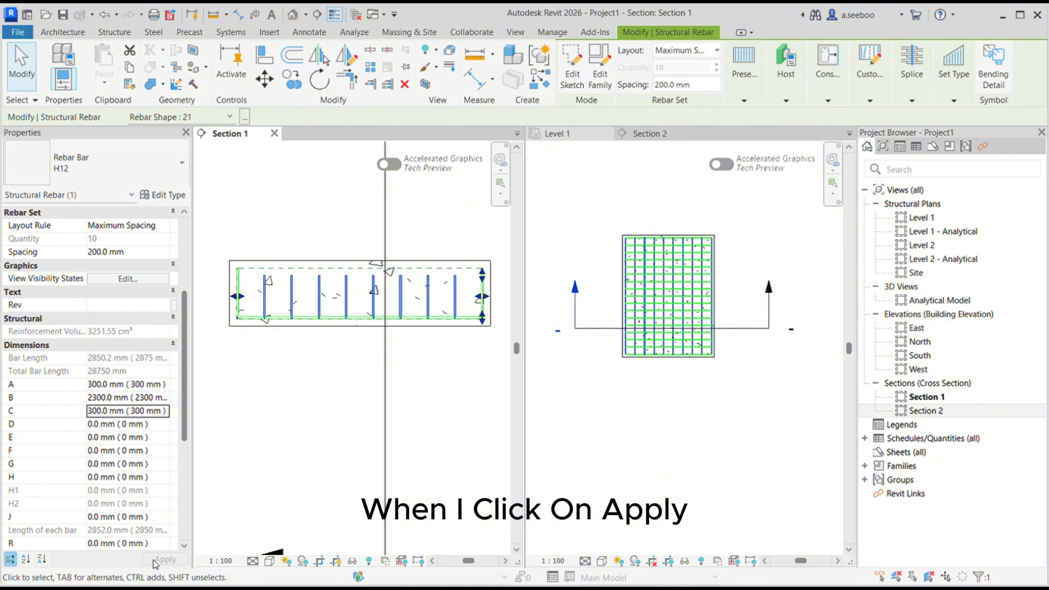
pyautogui.click(295, 403)
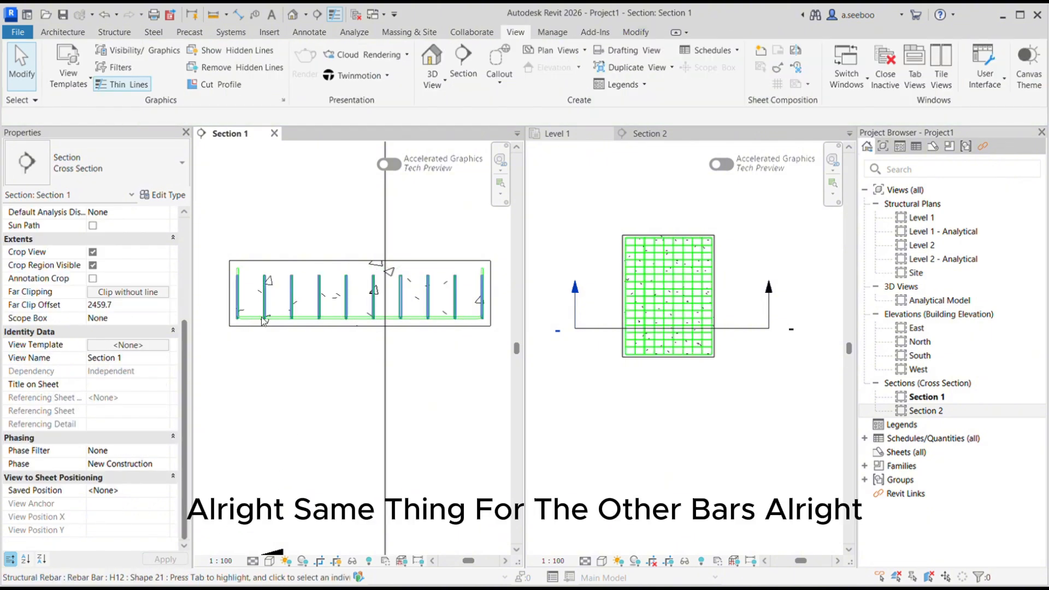
# Set dimensions A and C of the rebar set running lengthwise along the footing's bottom in Section 1 to 300 mm and apply
pyautogui.scroll(2, 239, 277)
pyautogui.click(239, 268)
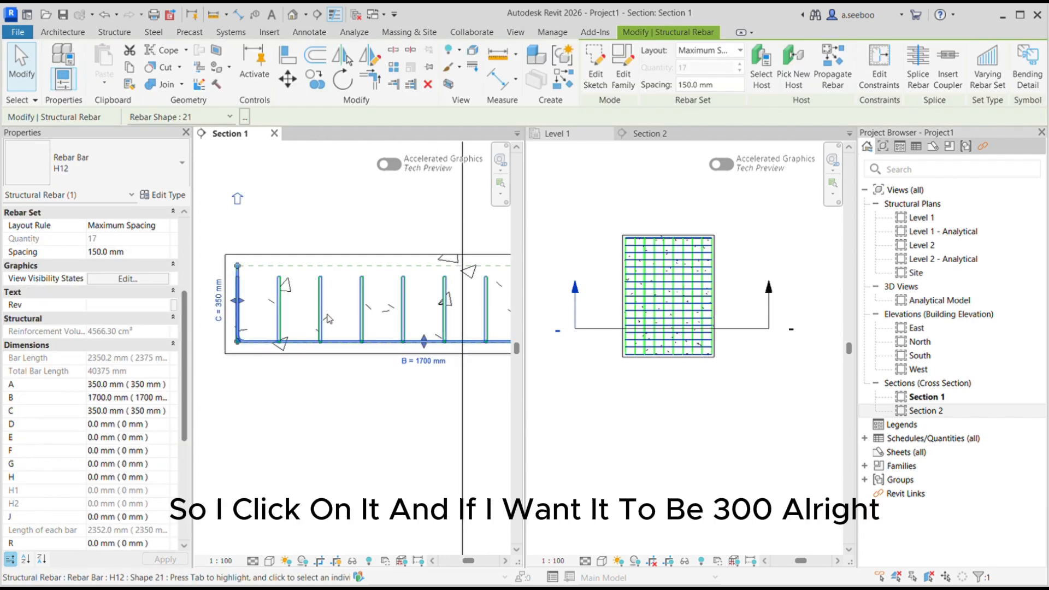
pyautogui.click(171, 388)
pyautogui.moveTo(143, 394); pyautogui.dragTo(64, 394)
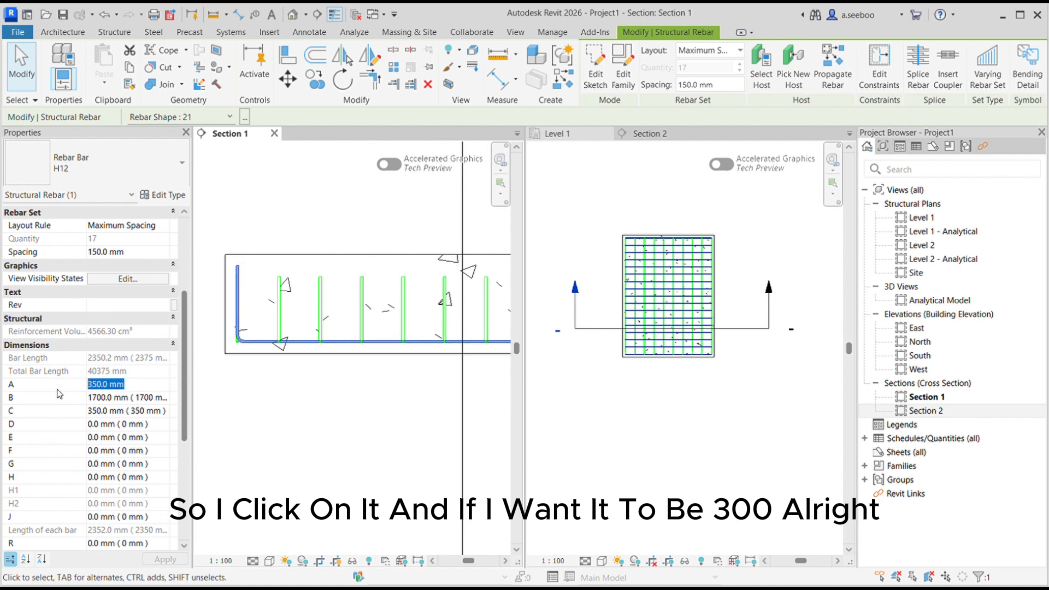
pyautogui.write('300')
pyautogui.click(159, 414)
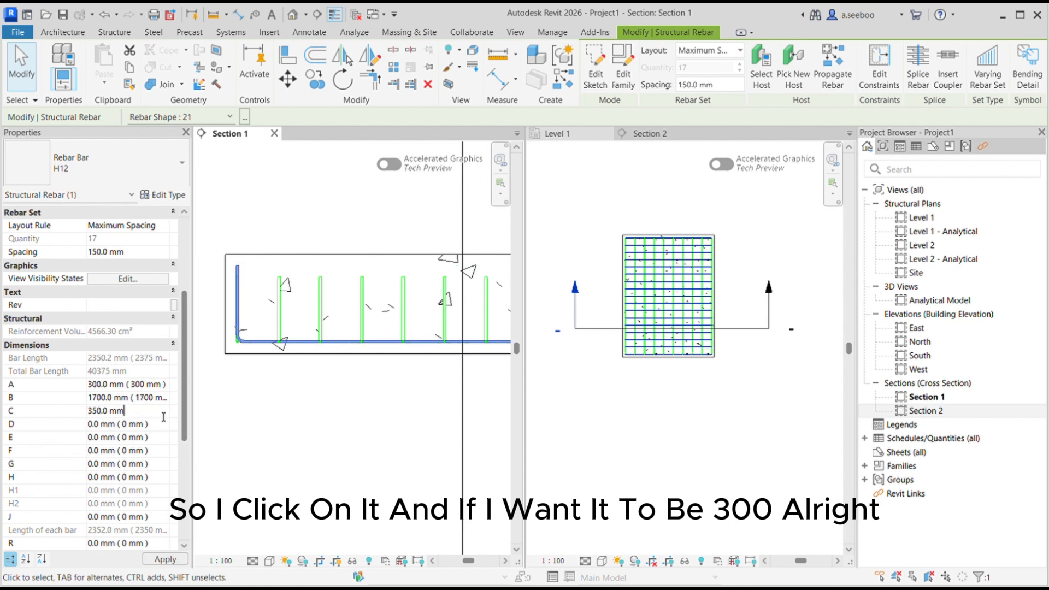
pyautogui.moveTo(159, 415); pyautogui.dragTo(74, 417)
pyautogui.write('30')
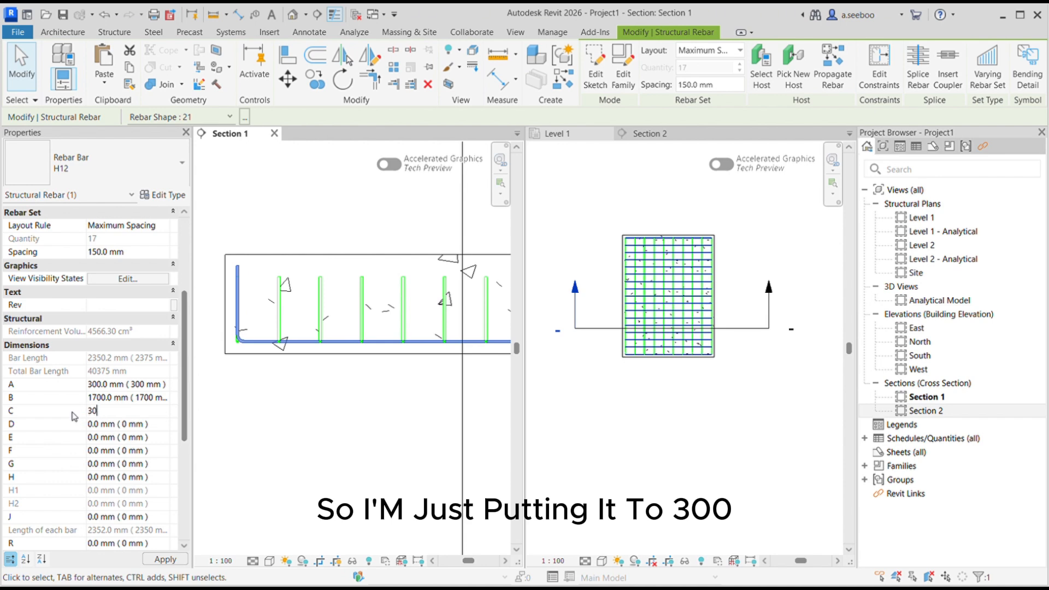
pyautogui.write('0')
pyautogui.click(165, 560)
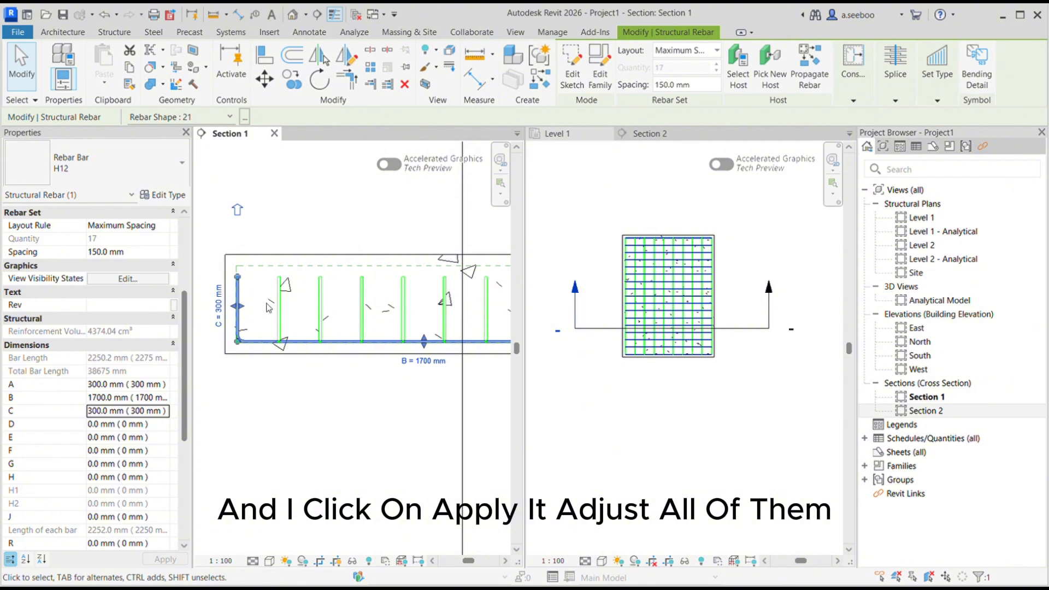
# Open the constraints of the upright-legged rebar set spaced along Section 1 and pick the handle of its bottom segment, Bar Segment 2
pyautogui.scroll(3, 248, 292)
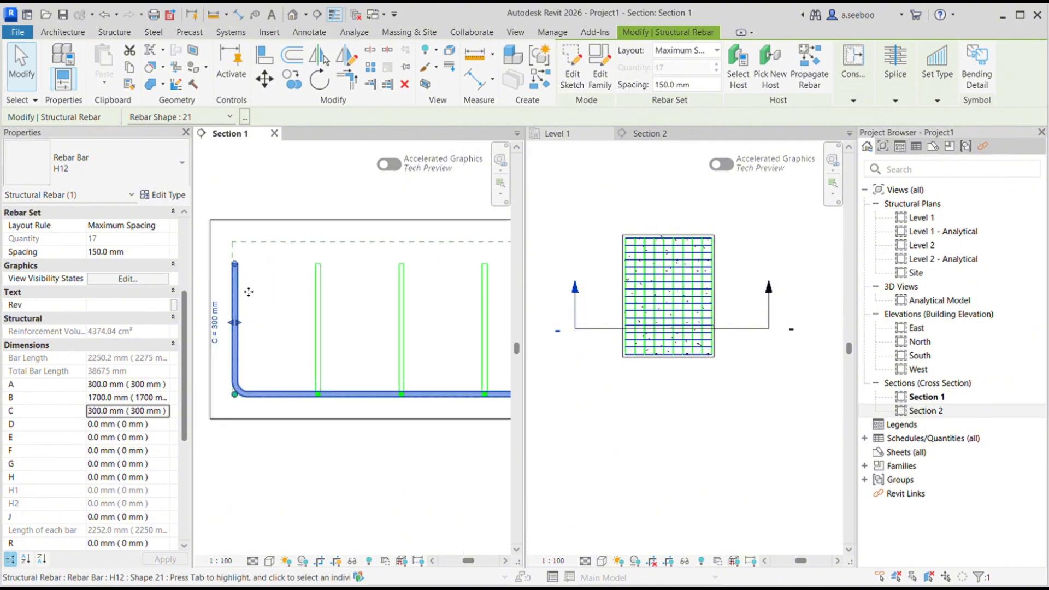
pyautogui.scroll(2, 238, 347)
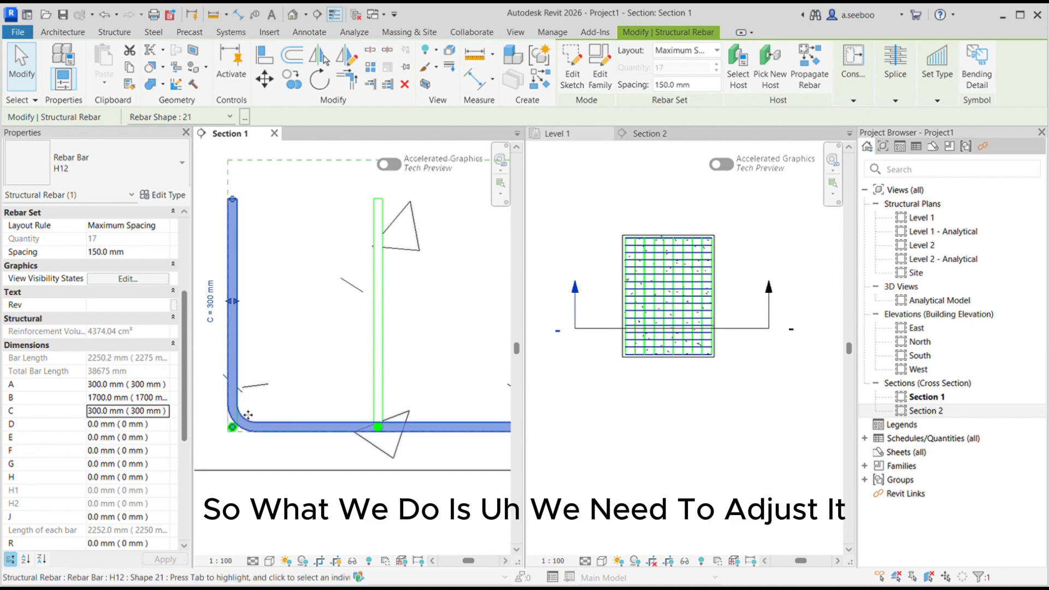
pyautogui.scroll(-2, 261, 359)
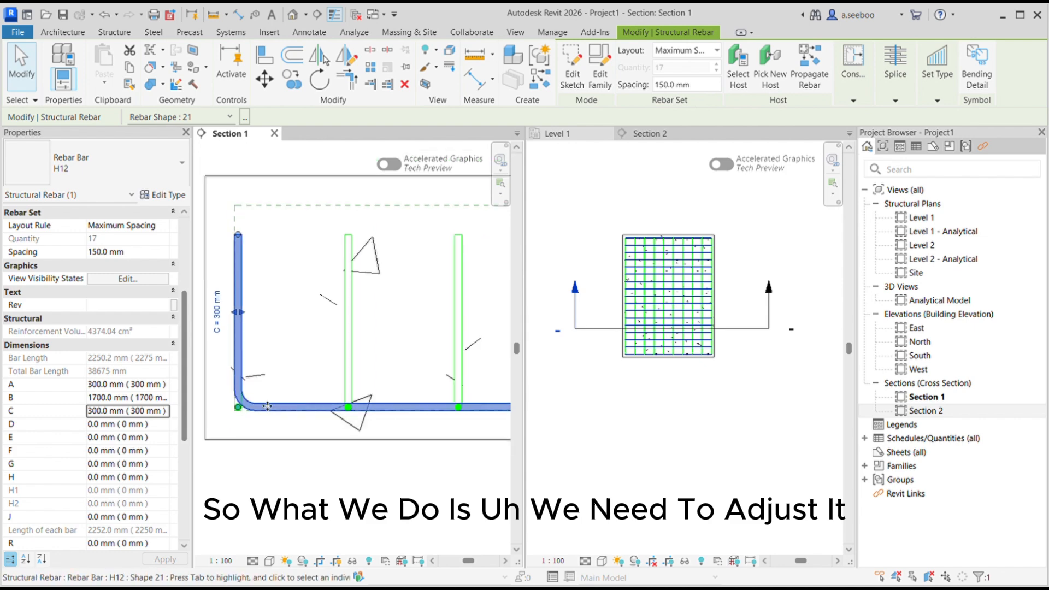
pyautogui.scroll(3, 350, 415)
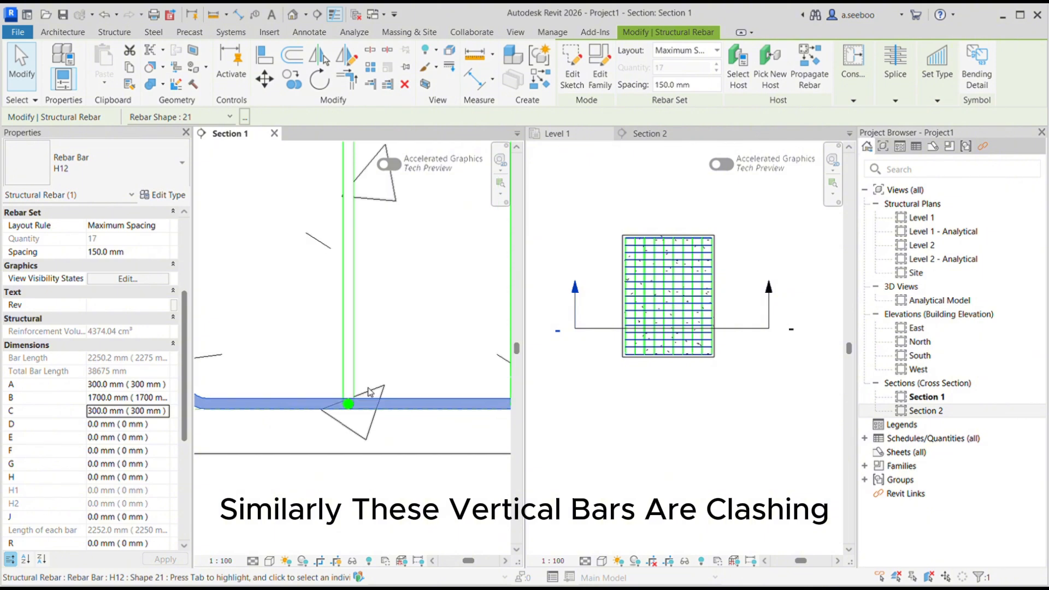
pyautogui.click(354, 359)
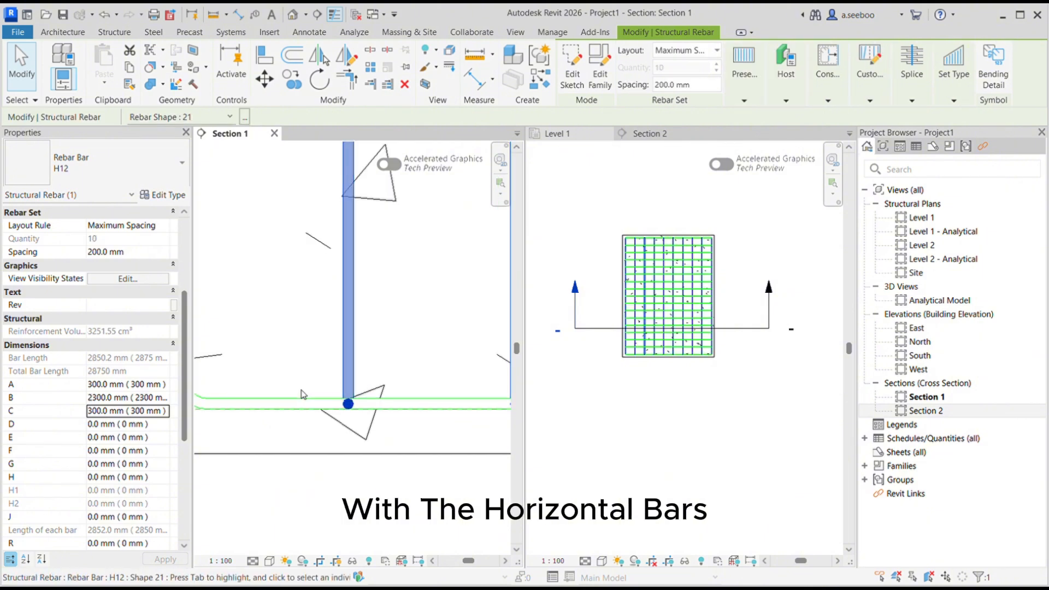
pyautogui.scroll(-2, 327, 401)
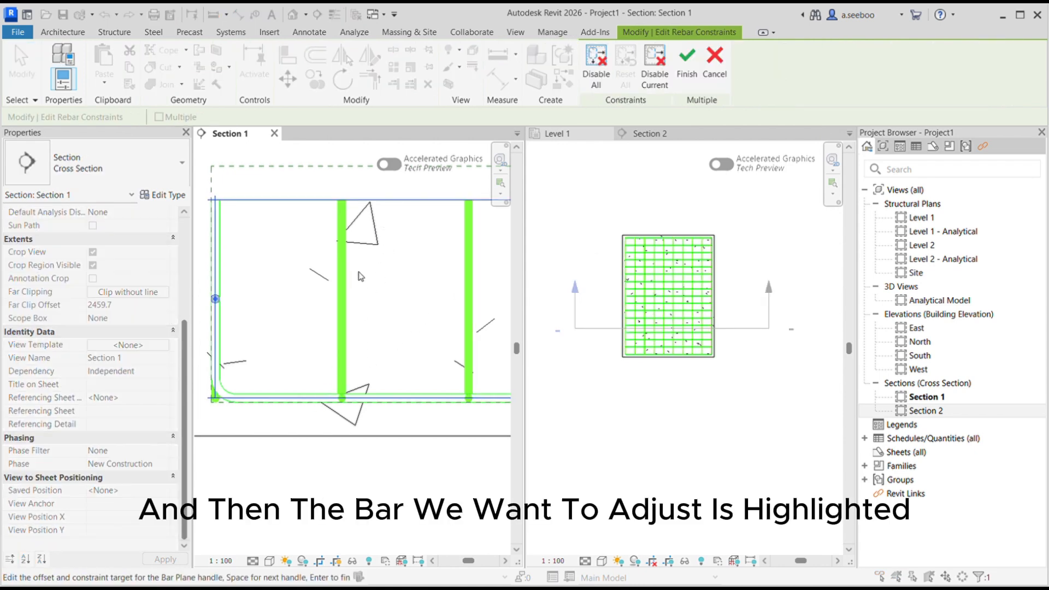
pyautogui.scroll(4, 339, 405)
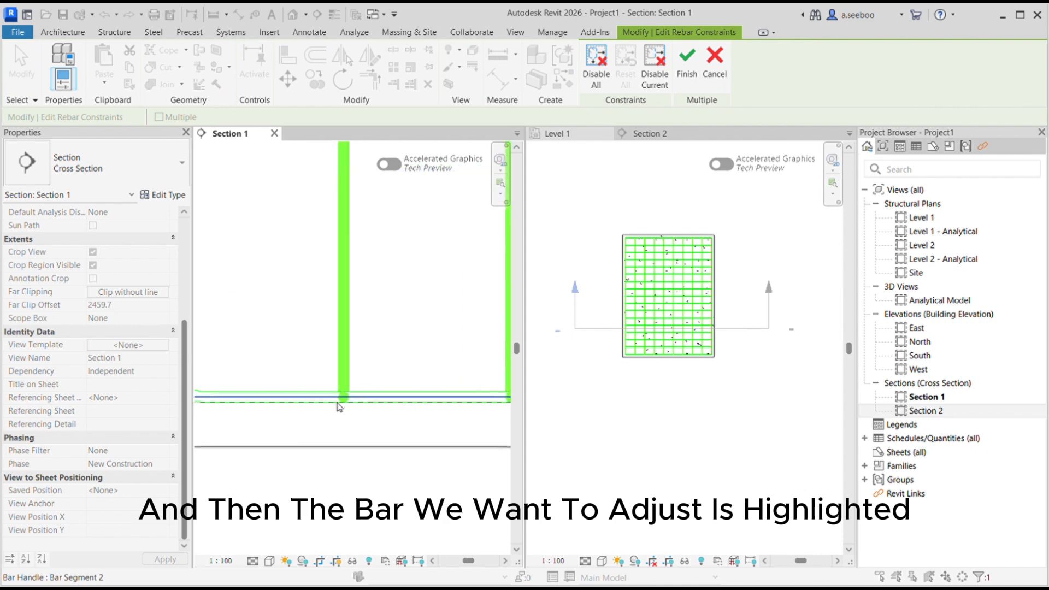
pyautogui.scroll(2, 344, 404)
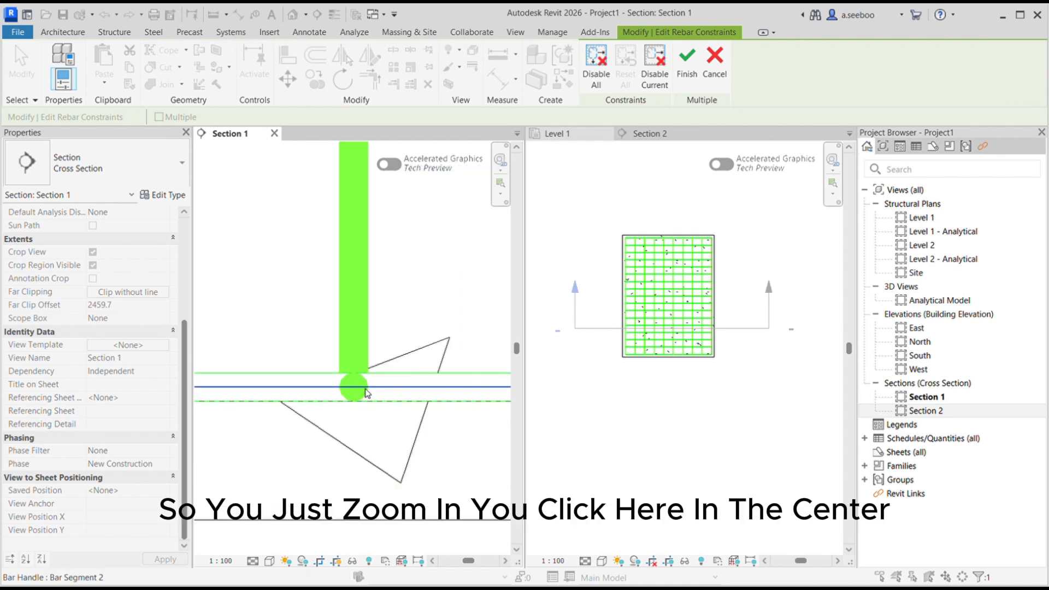
pyautogui.click(382, 388)
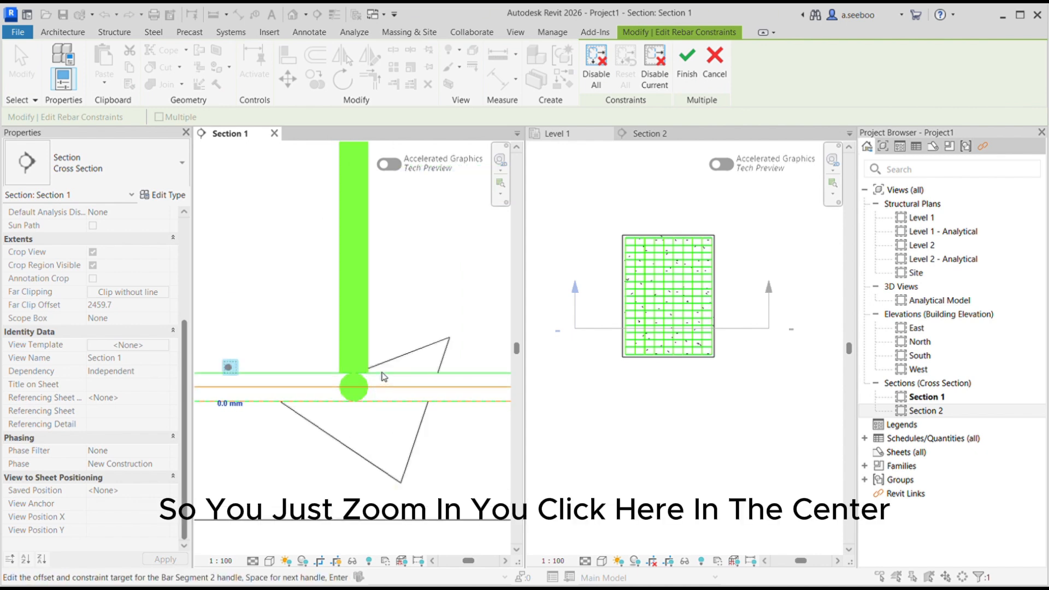
pyautogui.scroll(-1, 347, 377)
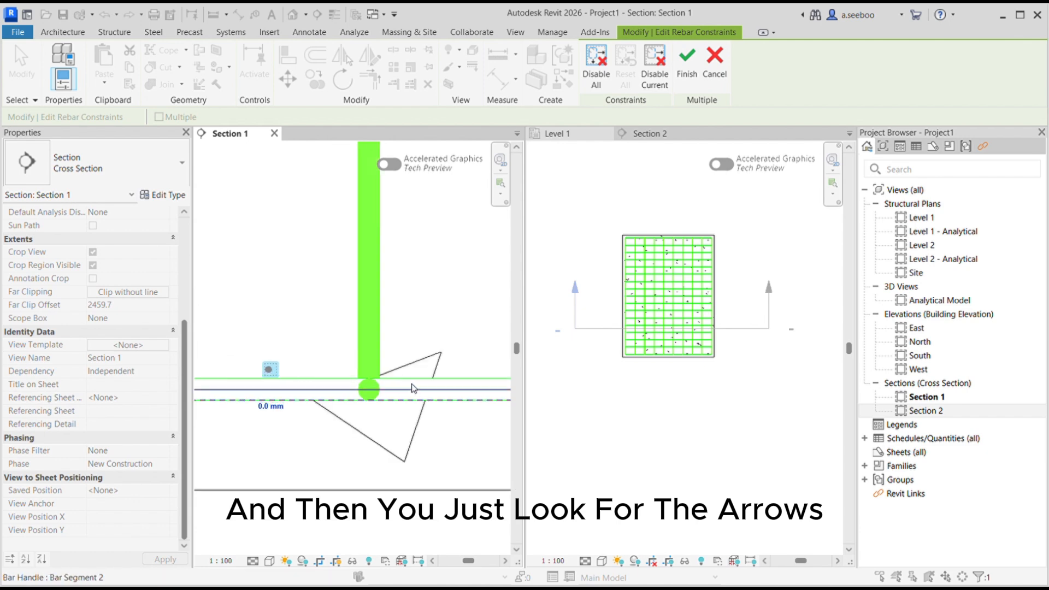
pyautogui.scroll(-5, 303, 381)
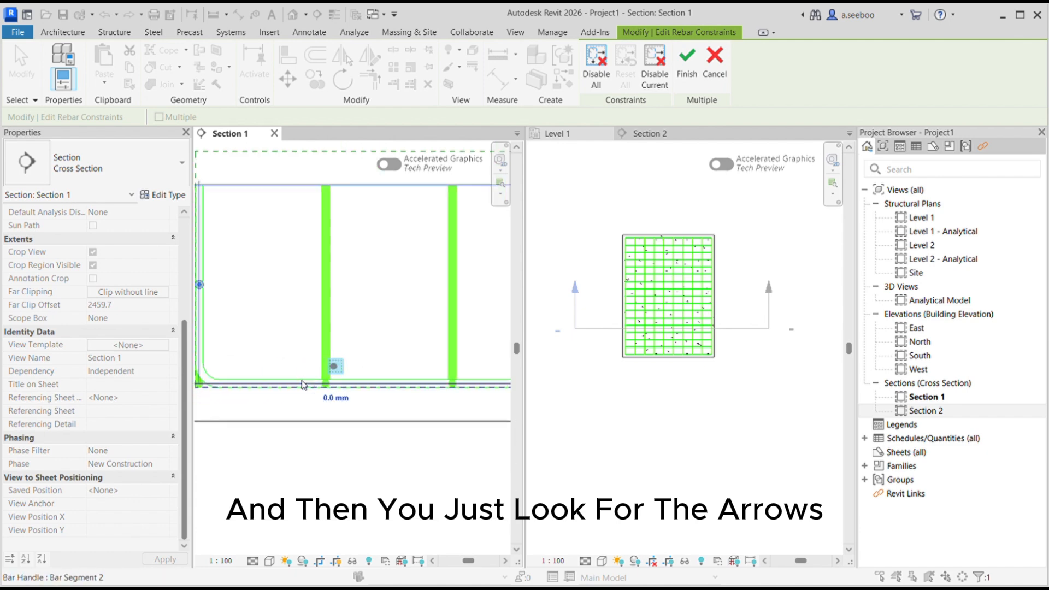
pyautogui.scroll(4, 306, 385)
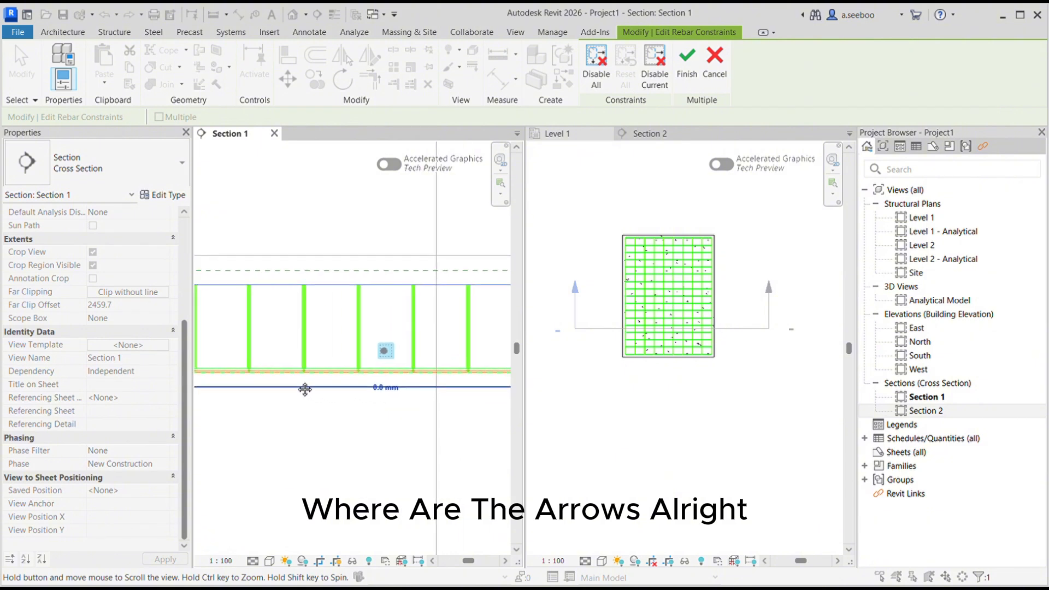
pyautogui.scroll(3, 375, 371)
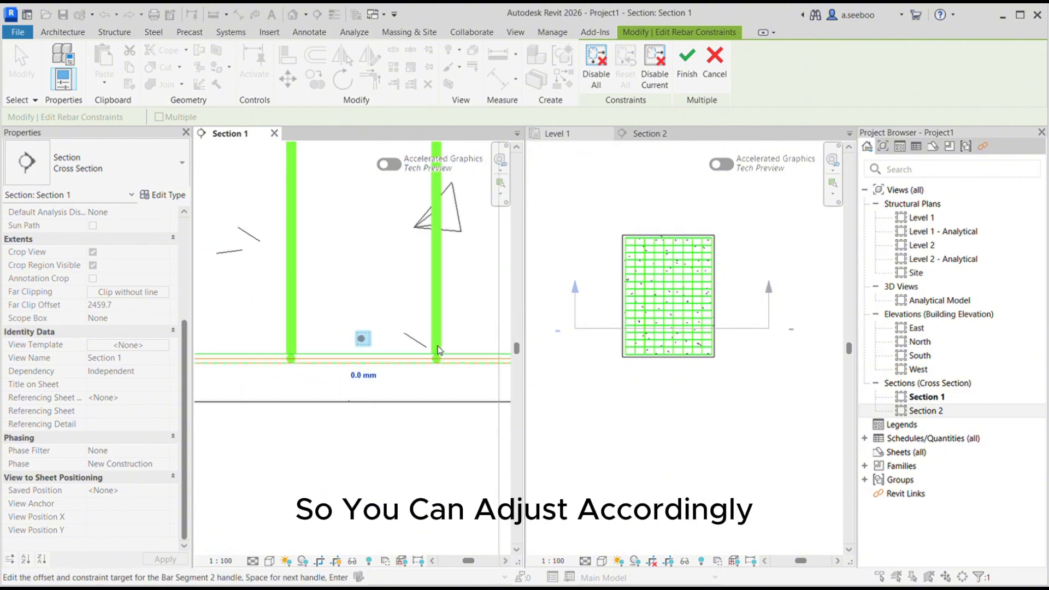
# Try constraint offsets of 6 mm, -6 mm and -10 mm for the bottom segment of the upright-legged bars
pyautogui.click(357, 379)
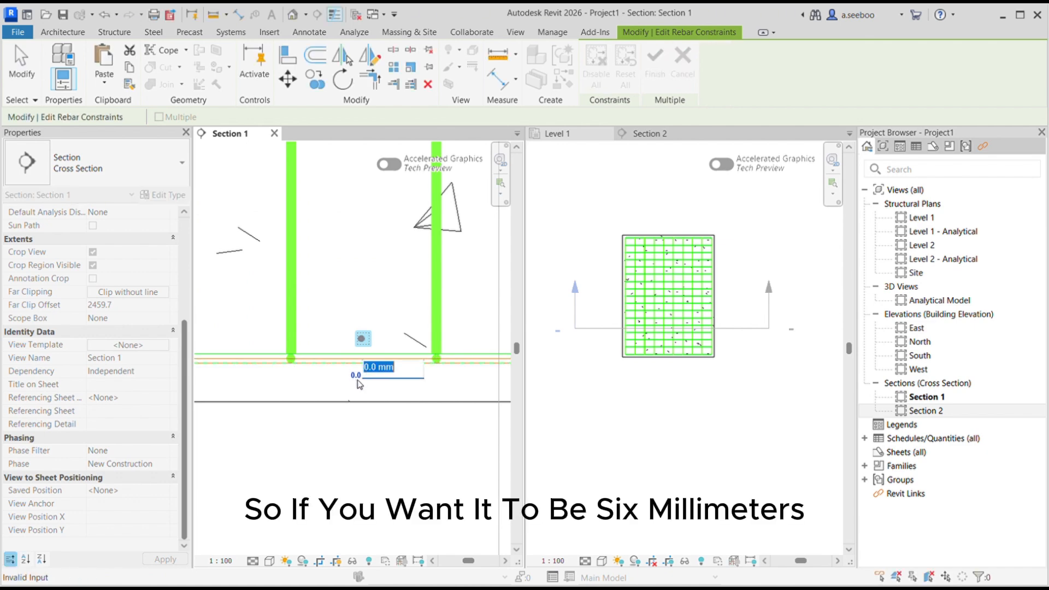
pyautogui.write('6')
pyautogui.press('Return')
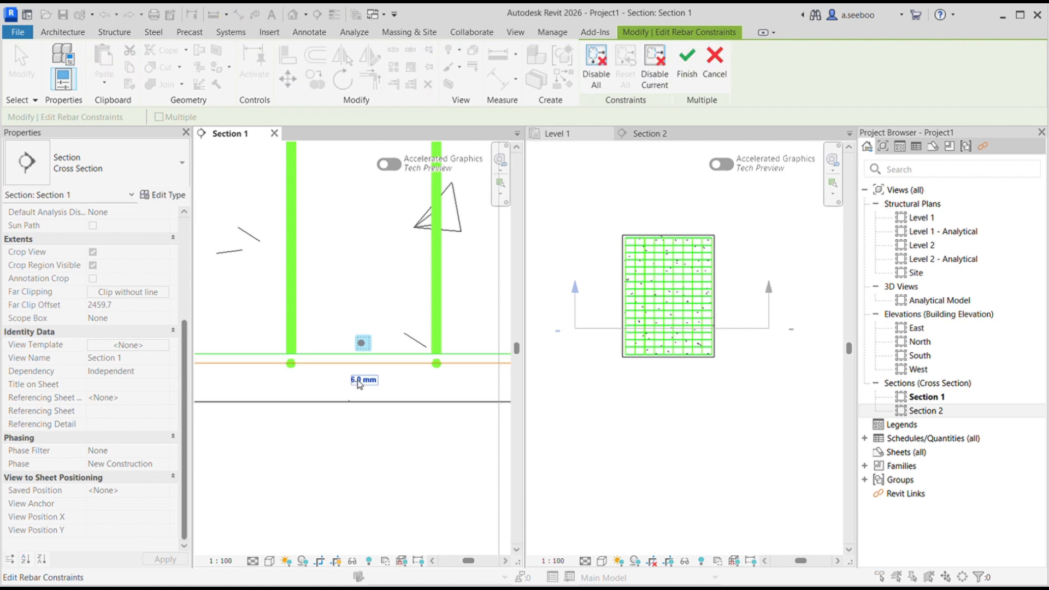
pyautogui.click(370, 384)
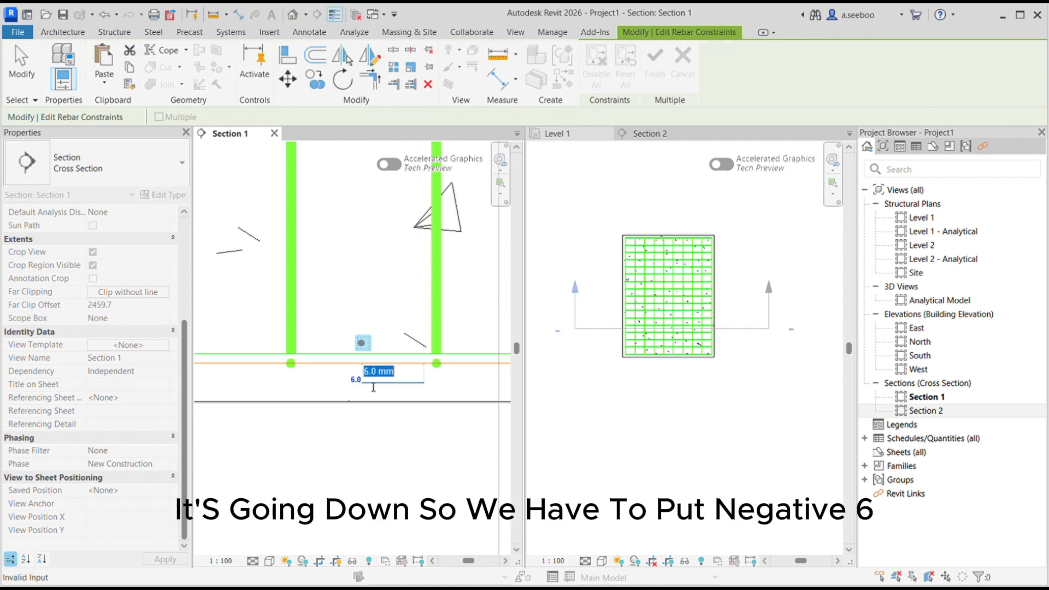
pyautogui.write('-6')
pyautogui.press('Return')
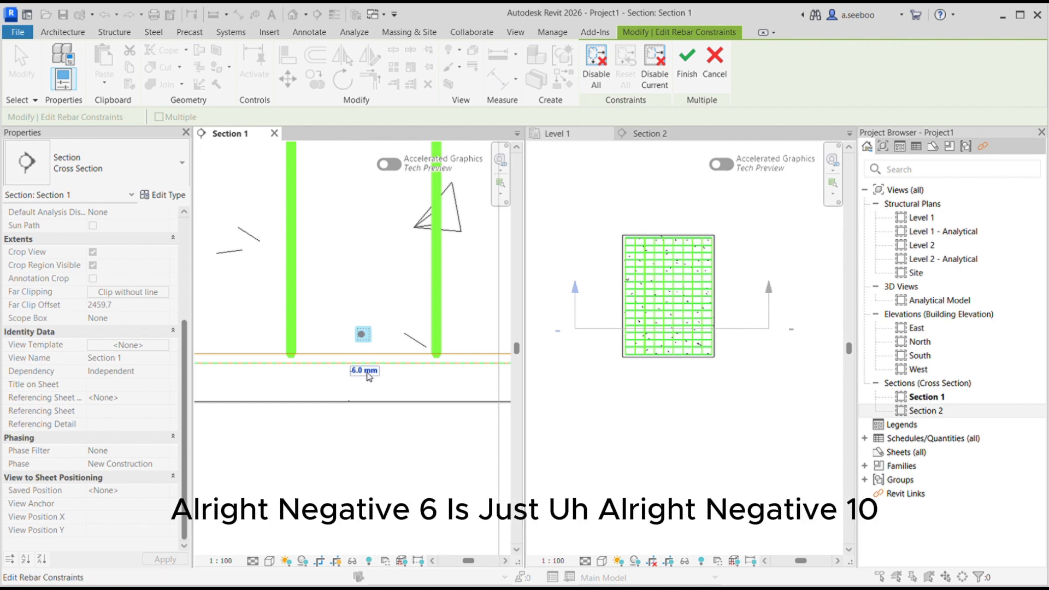
pyautogui.click(369, 376)
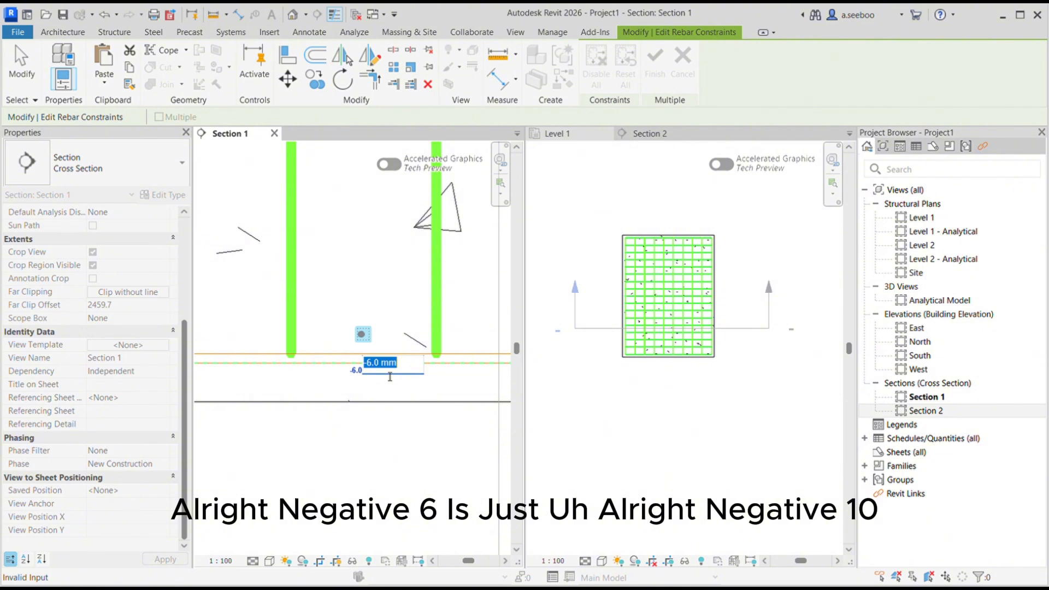
pyautogui.press('BackSpace')
pyautogui.press('Return')
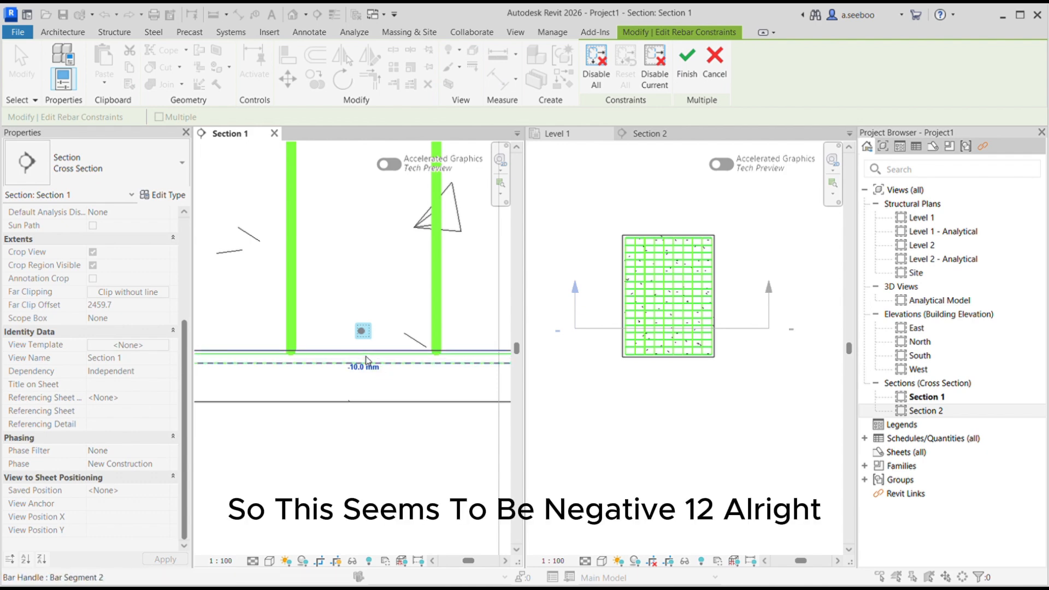
# Set the bottom segment's constraint offset to -12 mm and finish editing the rebar set's constraints
pyautogui.click(361, 371)
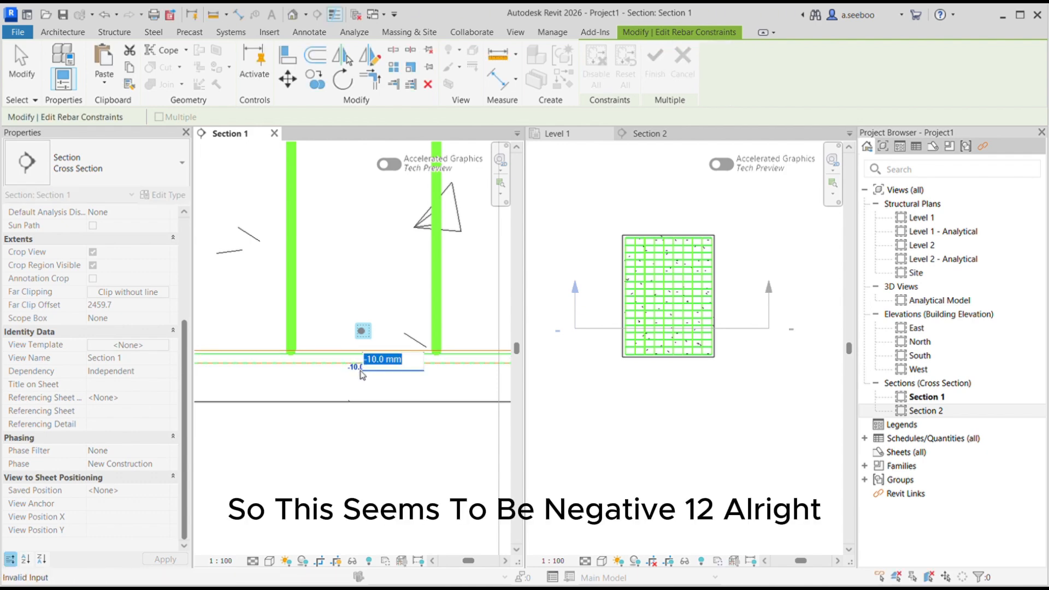
pyautogui.write('-12')
pyautogui.press('Return')
pyautogui.scroll(-6, 369, 368)
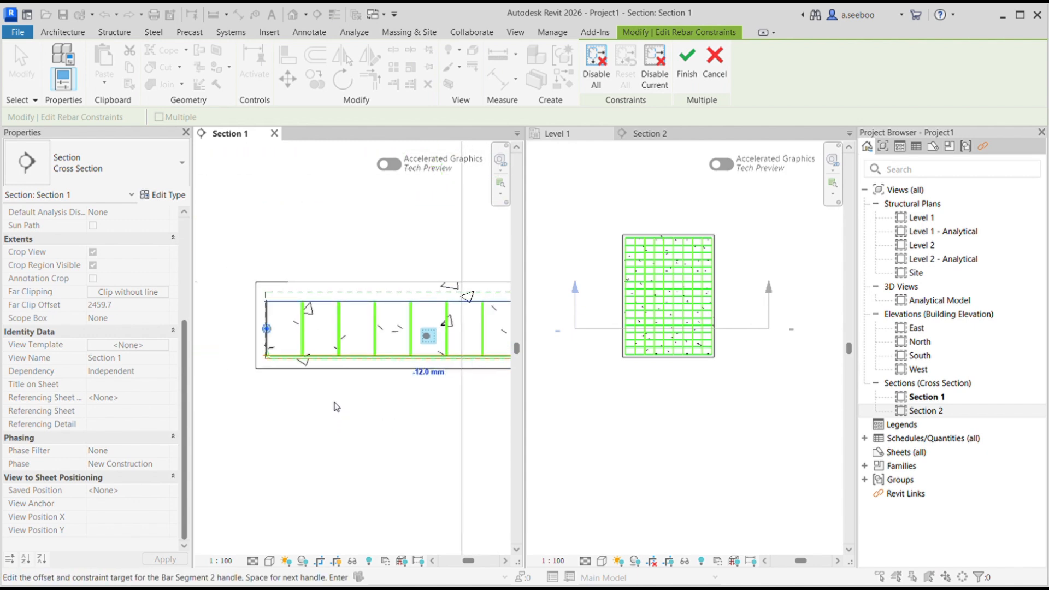
pyautogui.scroll(5, 263, 336)
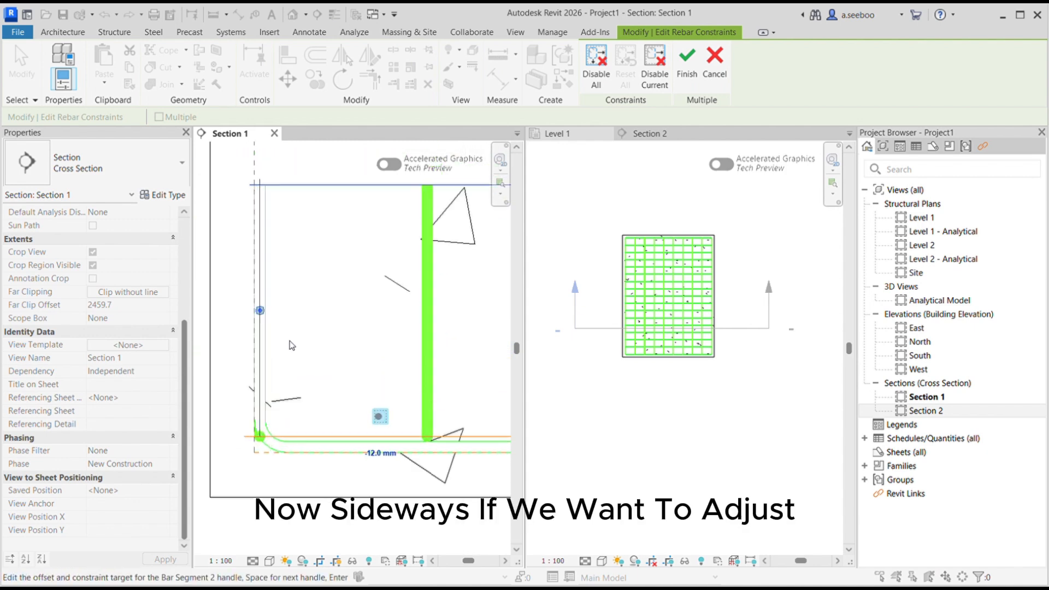
pyautogui.click(687, 65)
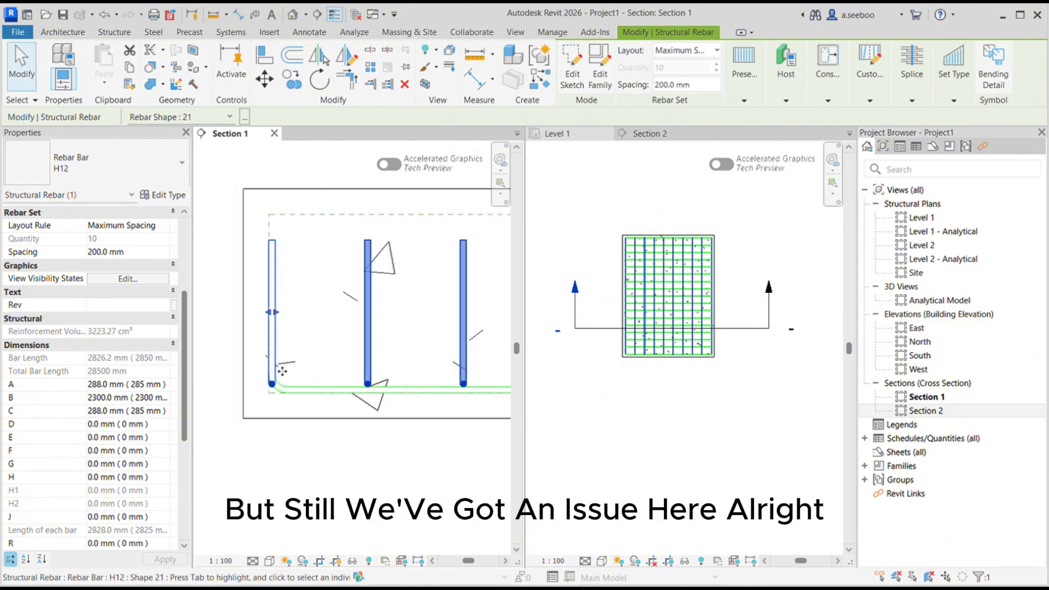
# Edit the lengthwise rebar set's constraints to move its leg C inward to an offset of about -68.5 mm, and finish the edit
pyautogui.scroll(4, 273, 385)
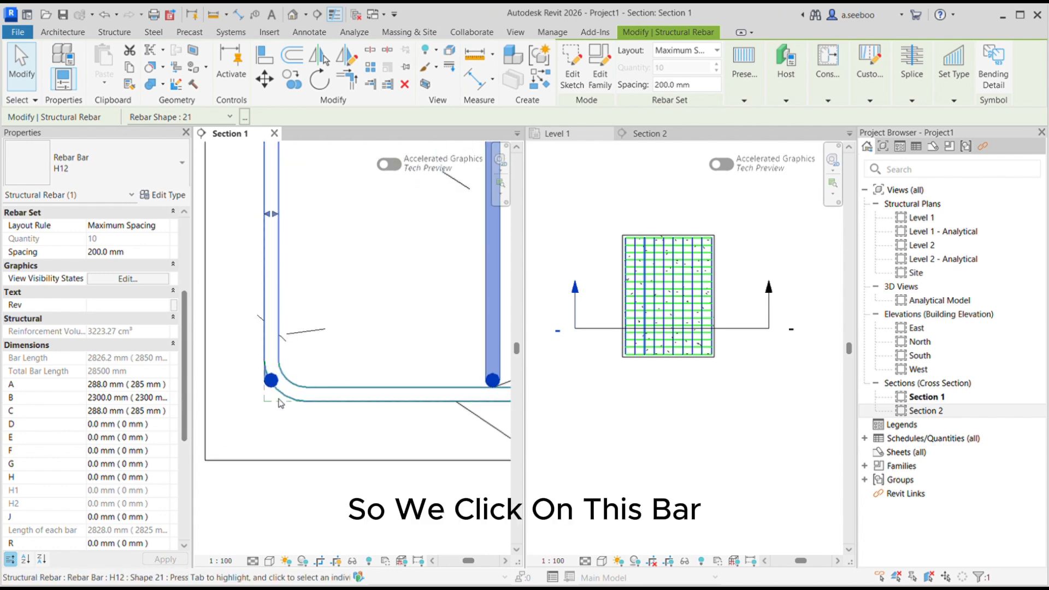
pyautogui.click(277, 395)
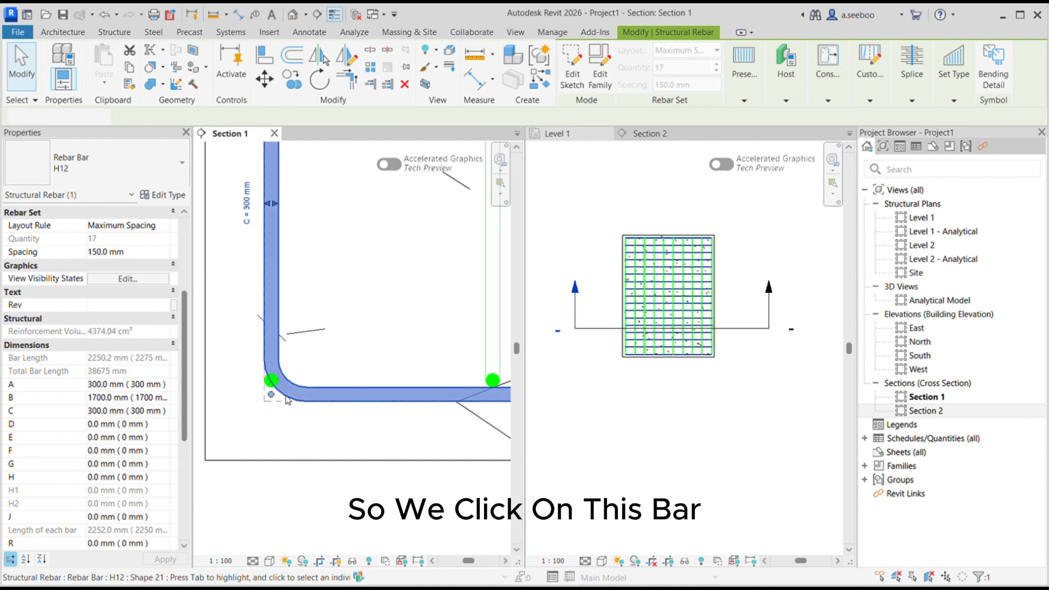
pyautogui.click(879, 65)
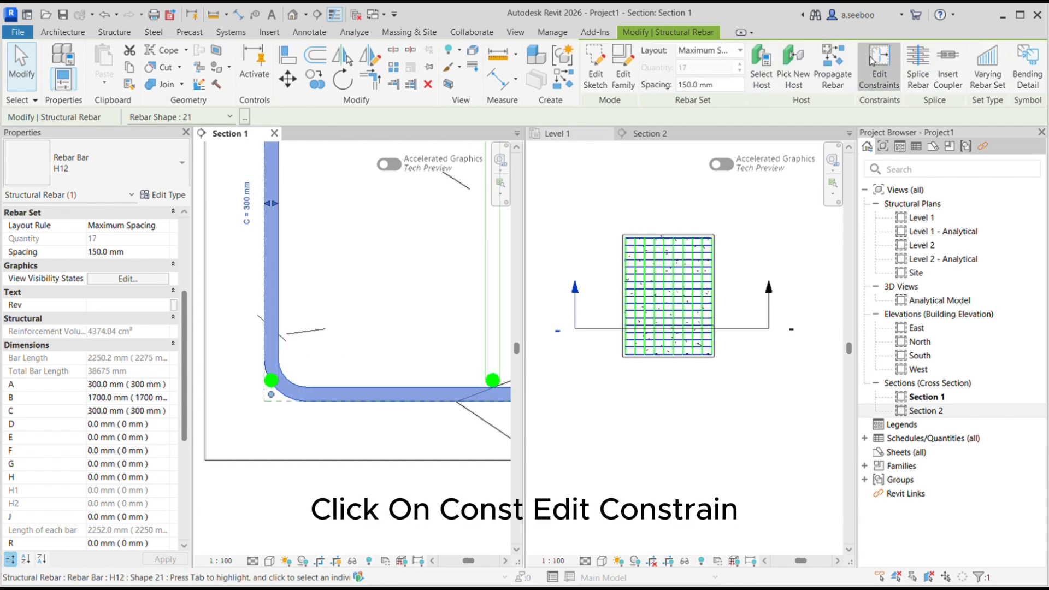
pyautogui.click(276, 206)
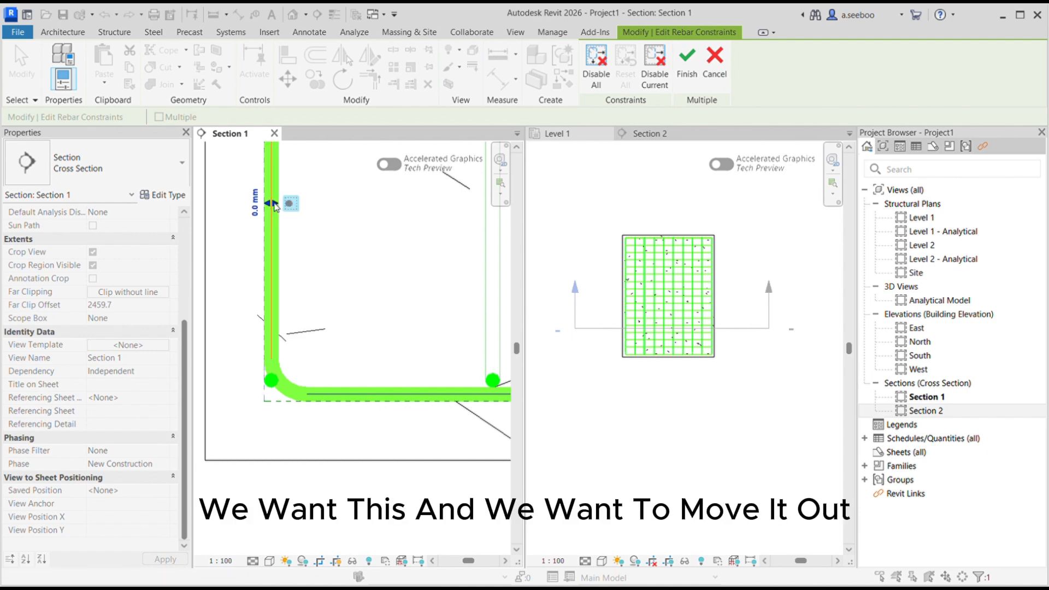
pyautogui.moveTo(275, 206)
pyautogui.mouseDown()
pyautogui.moveTo(310, 211)
pyautogui.moveTo(286, 206)
pyautogui.mouseUp()
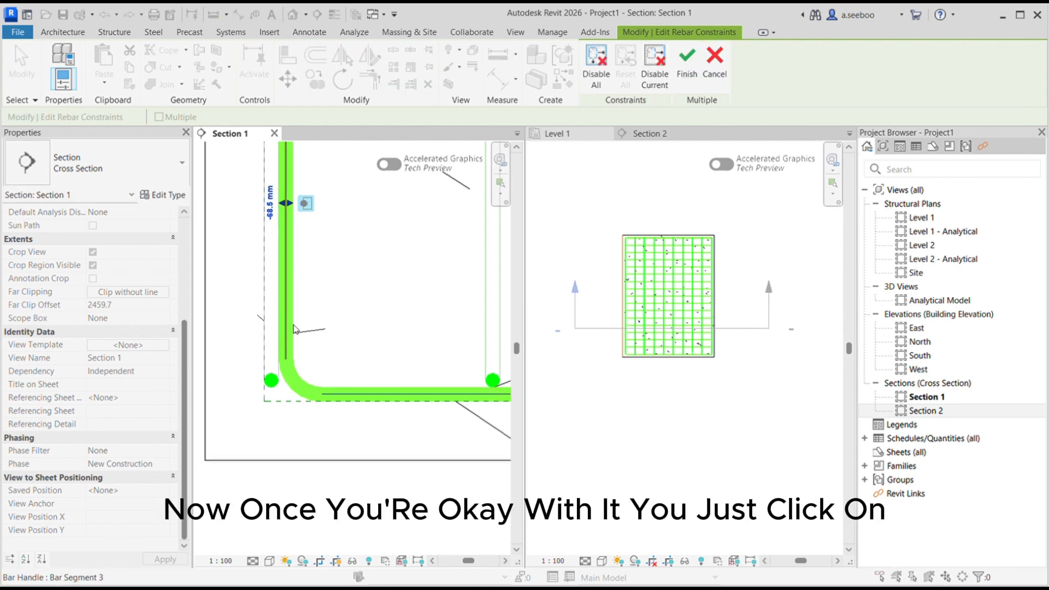
pyautogui.click(687, 60)
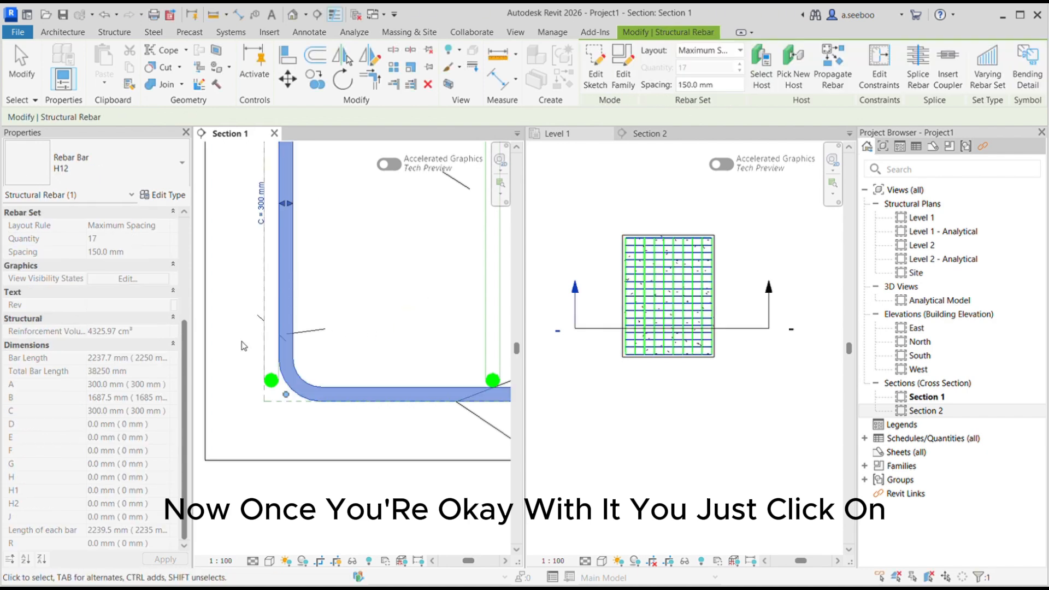
# Edit the lengthwise rebar set's constraints to move leg A at its other end inward to an offset of about -68.1 mm, and finish the edit
pyautogui.scroll(-5, 266, 349)
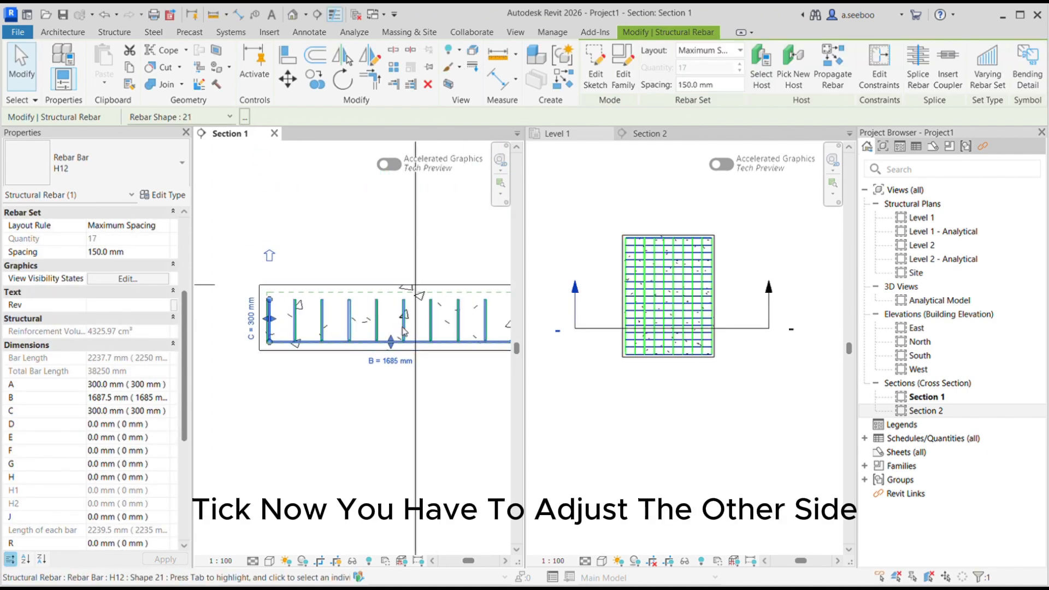
pyautogui.moveTo(408, 330); pyautogui.dragTo(284, 310, button='middle')
pyautogui.scroll(5, 381, 298)
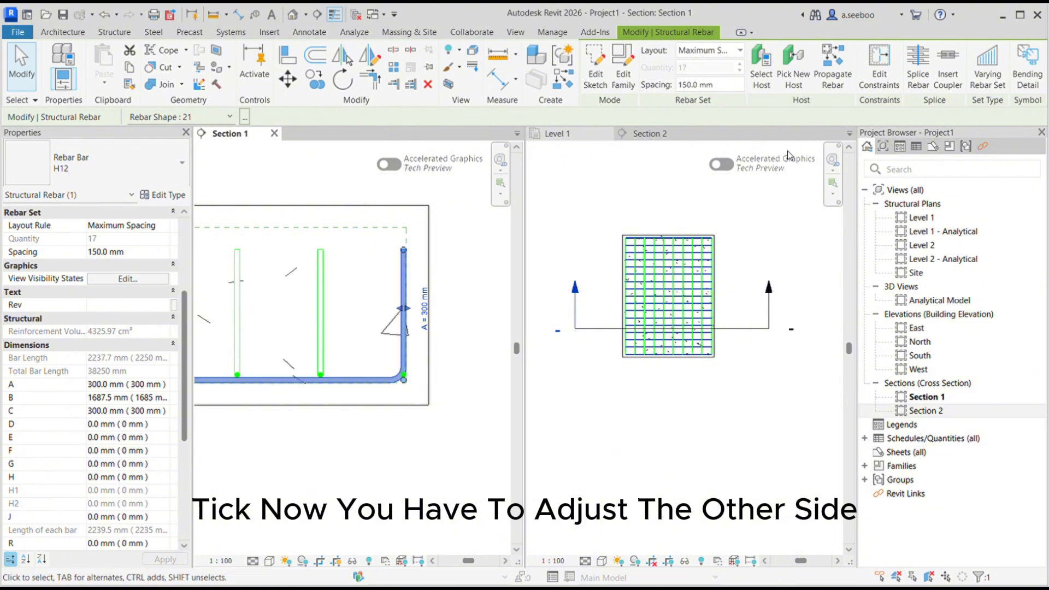
pyautogui.click(891, 66)
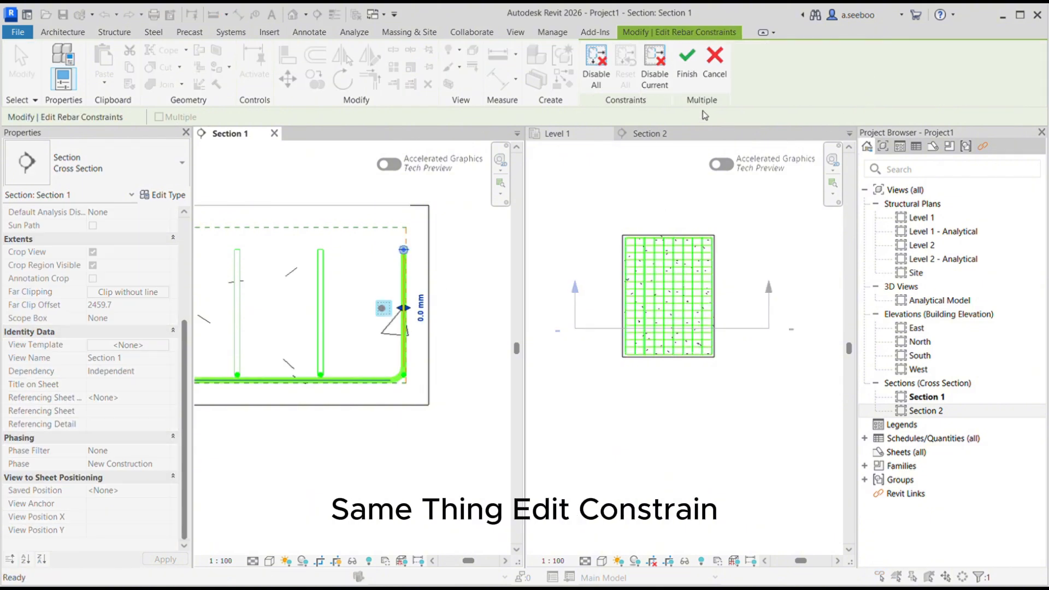
pyautogui.scroll(5, 389, 305)
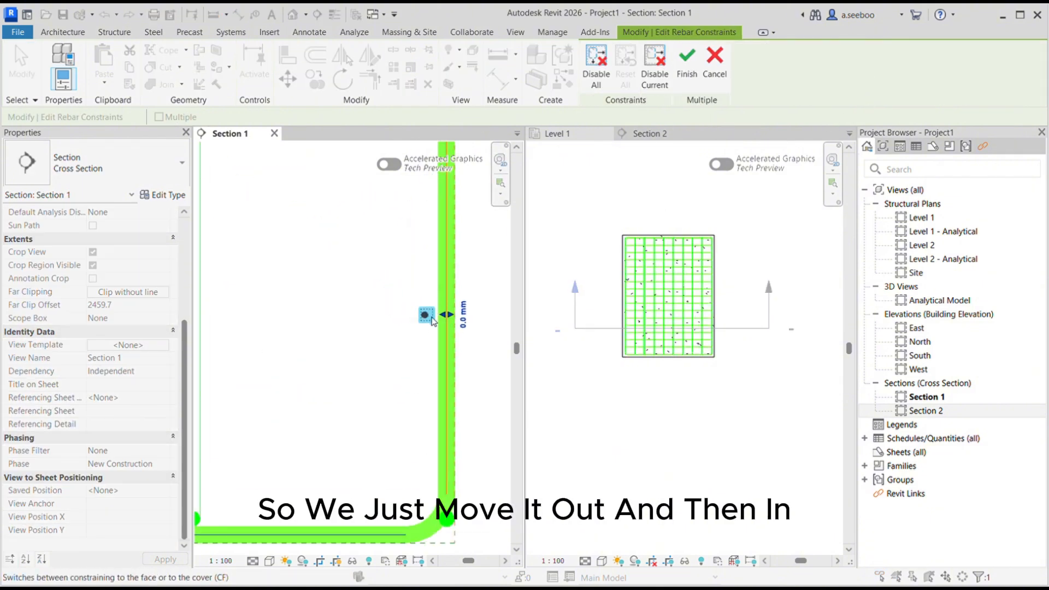
pyautogui.moveTo(445, 320)
pyautogui.mouseDown()
pyautogui.moveTo(426, 324)
pyautogui.moveTo(437, 323)
pyautogui.mouseUp()
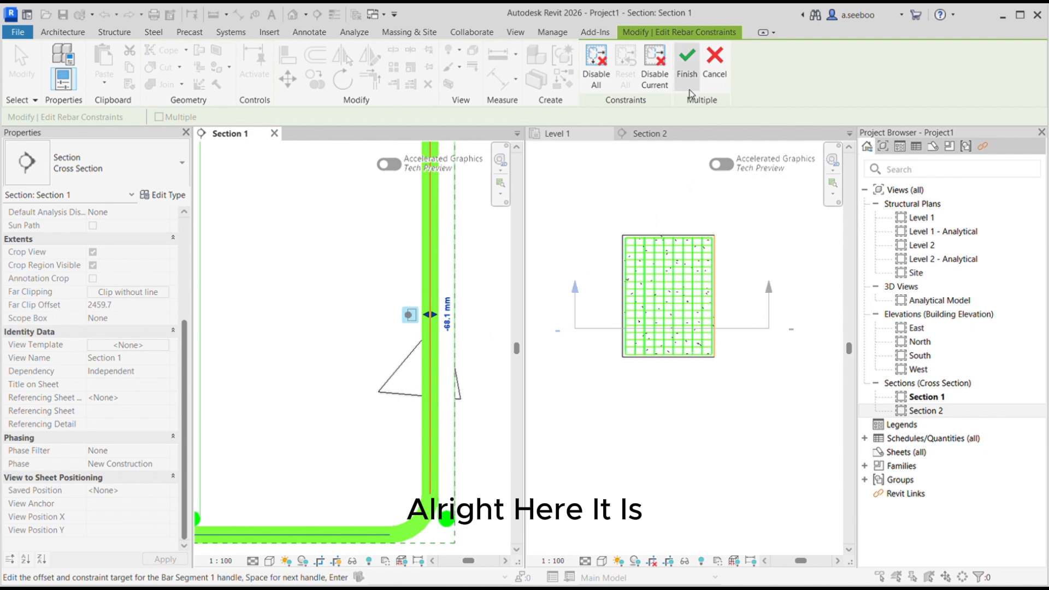
pyautogui.click(687, 65)
pyautogui.scroll(-4, 649, 319)
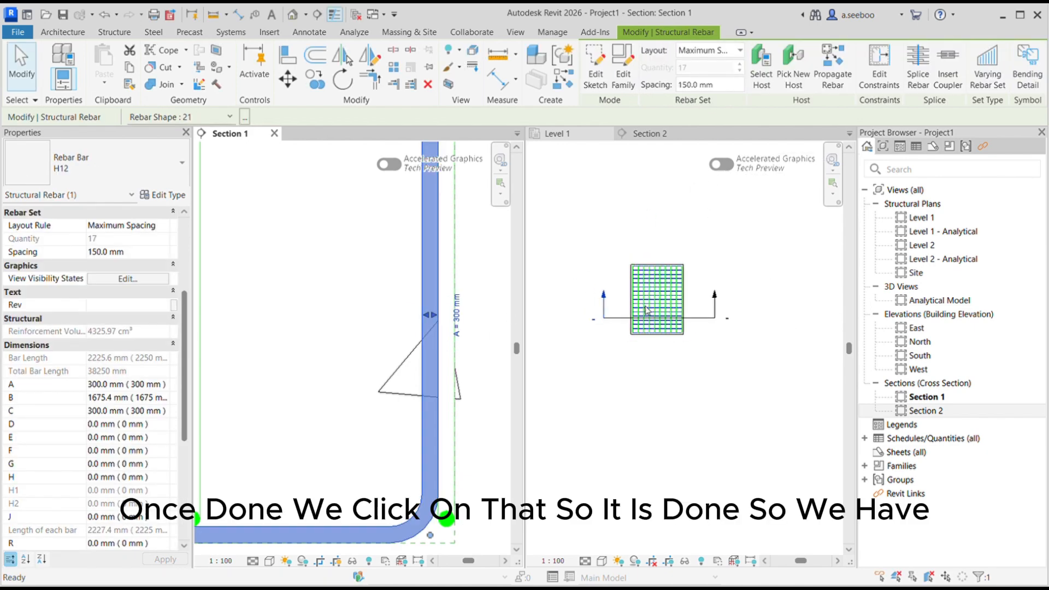
# Examine the adjusted rebar in Section 1 for clashes between the two bar sets along the footing's base and at its corner
pyautogui.scroll(-1, 648, 317)
pyautogui.scroll(-12, 411, 281)
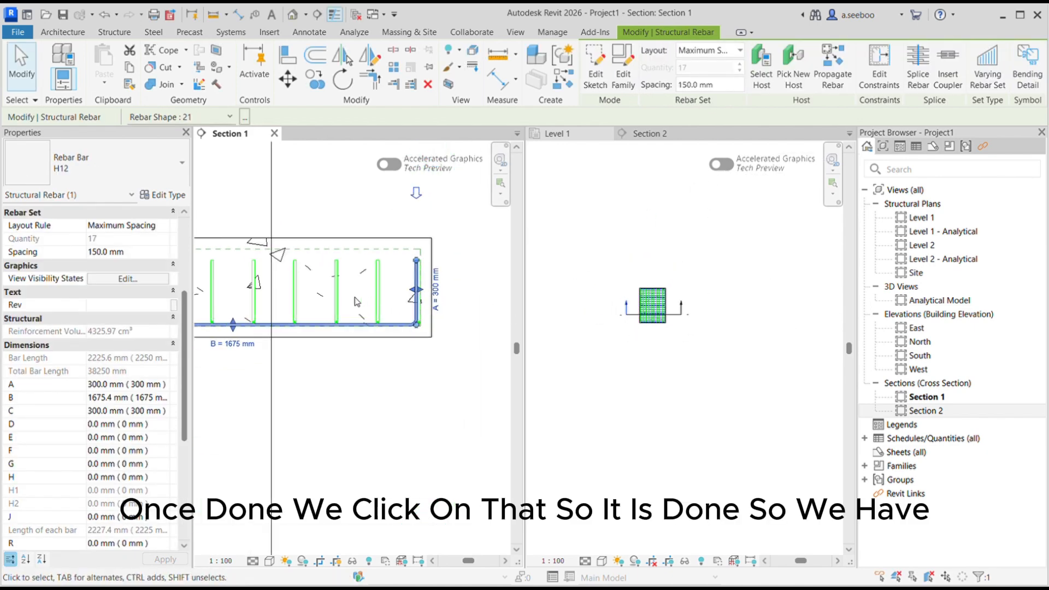
pyautogui.moveTo(350, 307); pyautogui.dragTo(452, 309, button='middle')
pyautogui.scroll(6, 352, 328)
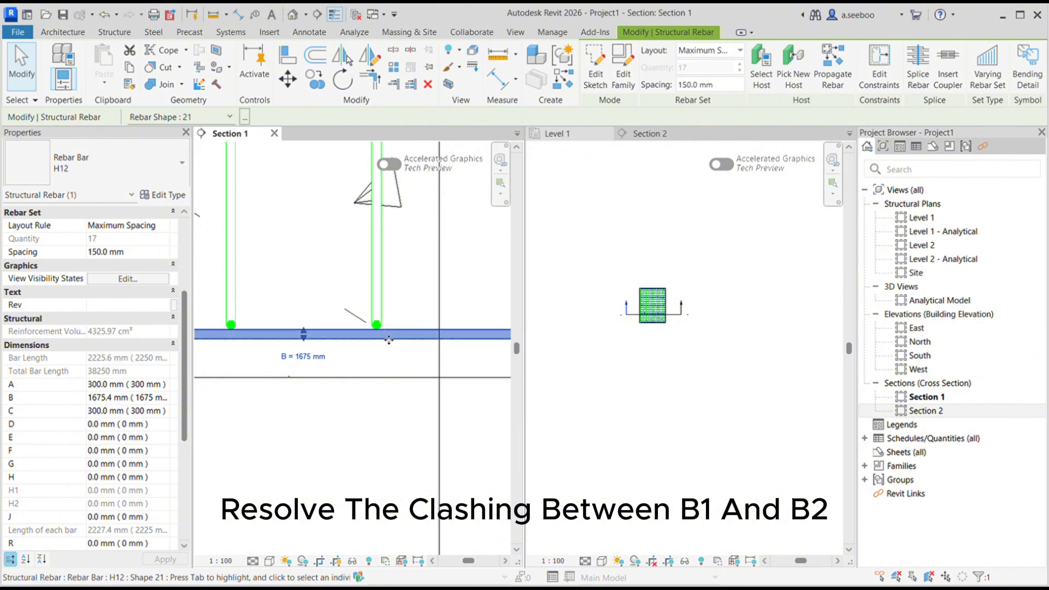
pyautogui.scroll(-5, 379, 328)
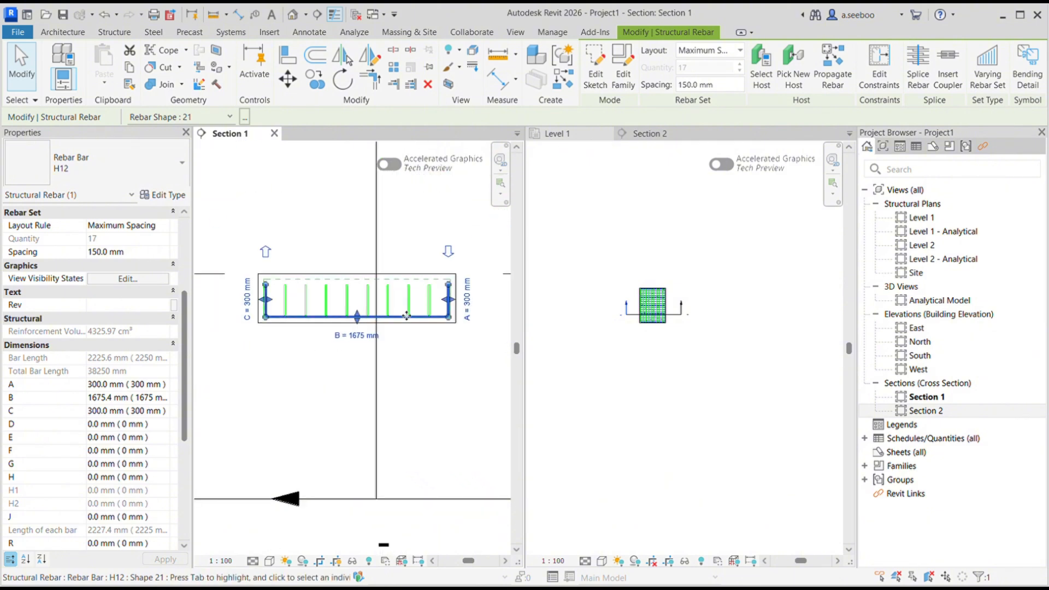
pyautogui.scroll(5, 448, 314)
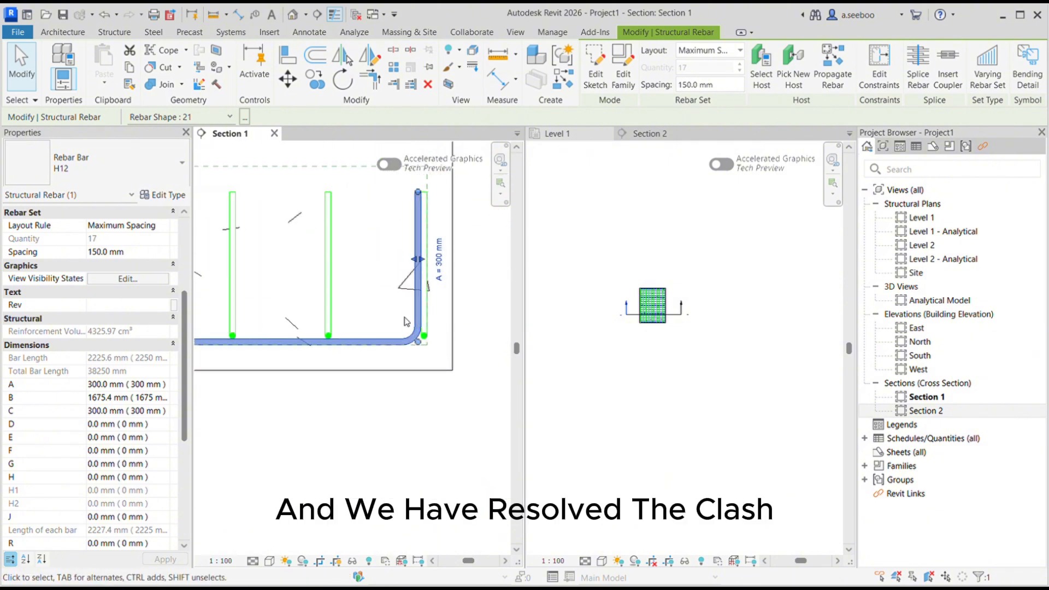
pyautogui.click(488, 363)
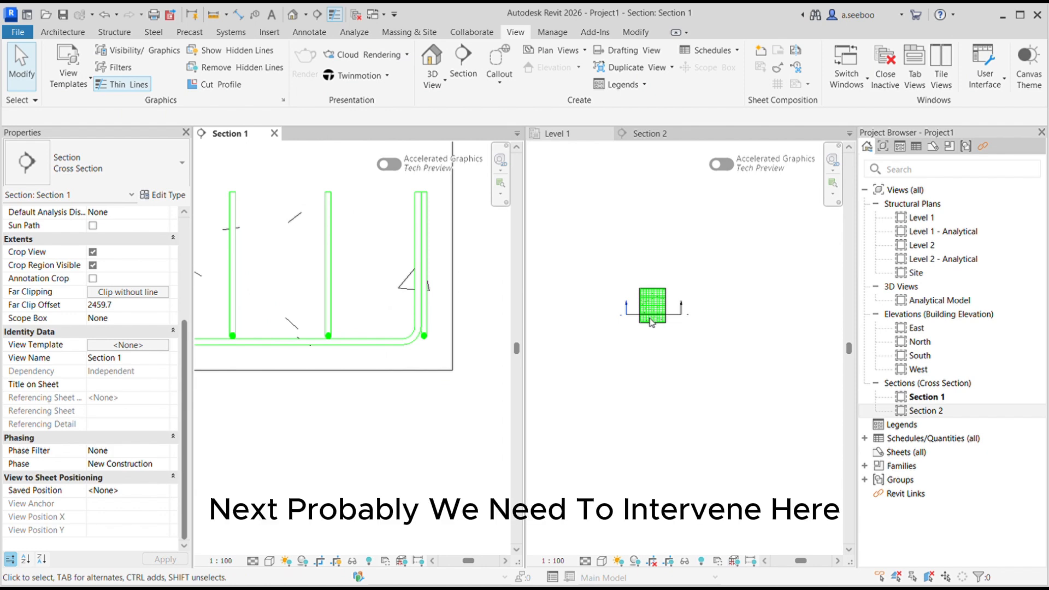
# Edit the vertical rebar set's presentation in the Level 1 plan to show only the third bar from the footing's right edge
pyautogui.scroll(2, 666, 314)
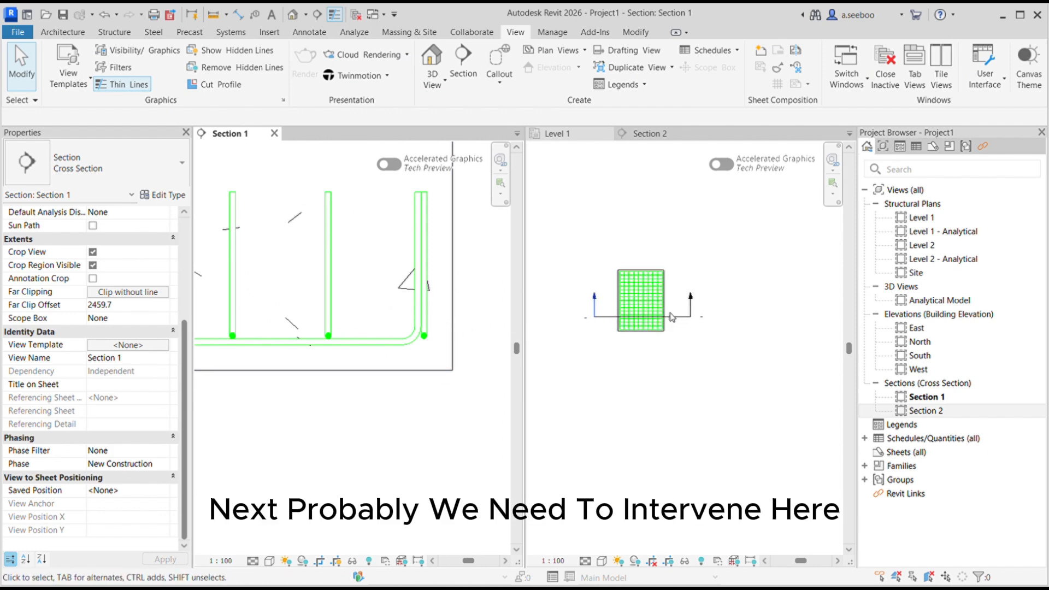
pyautogui.scroll(3, 631, 294)
pyautogui.click(621, 296)
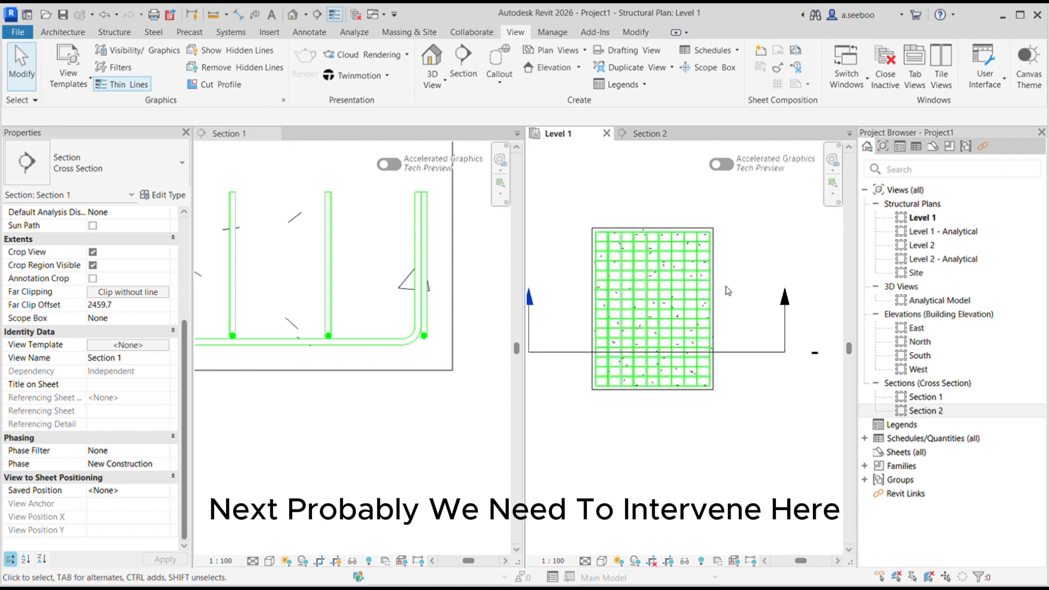
pyautogui.moveTo(663, 290); pyautogui.dragTo(691, 294, button='middle')
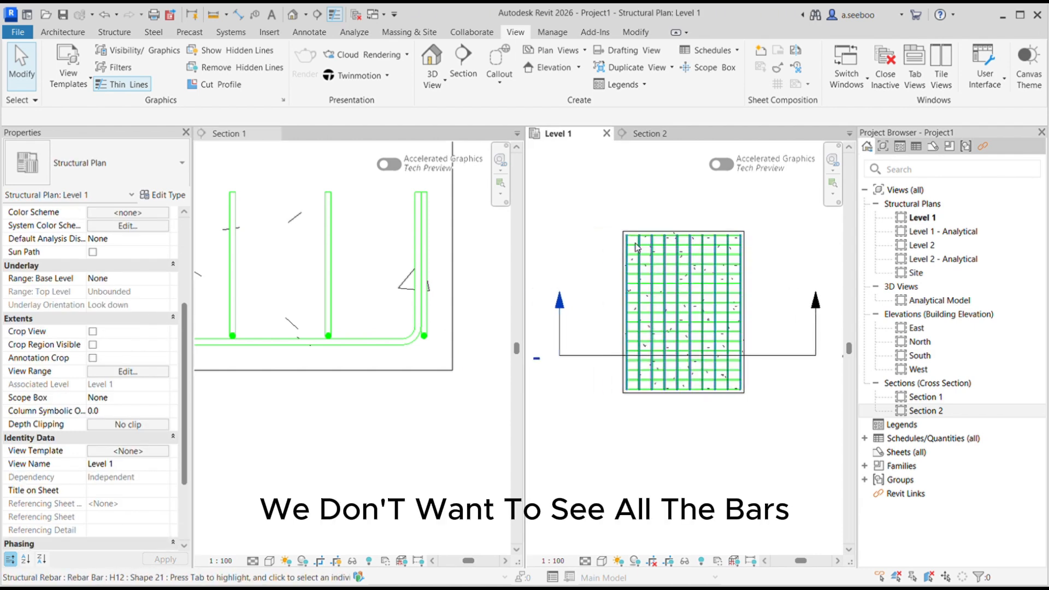
pyautogui.scroll(2, 696, 305)
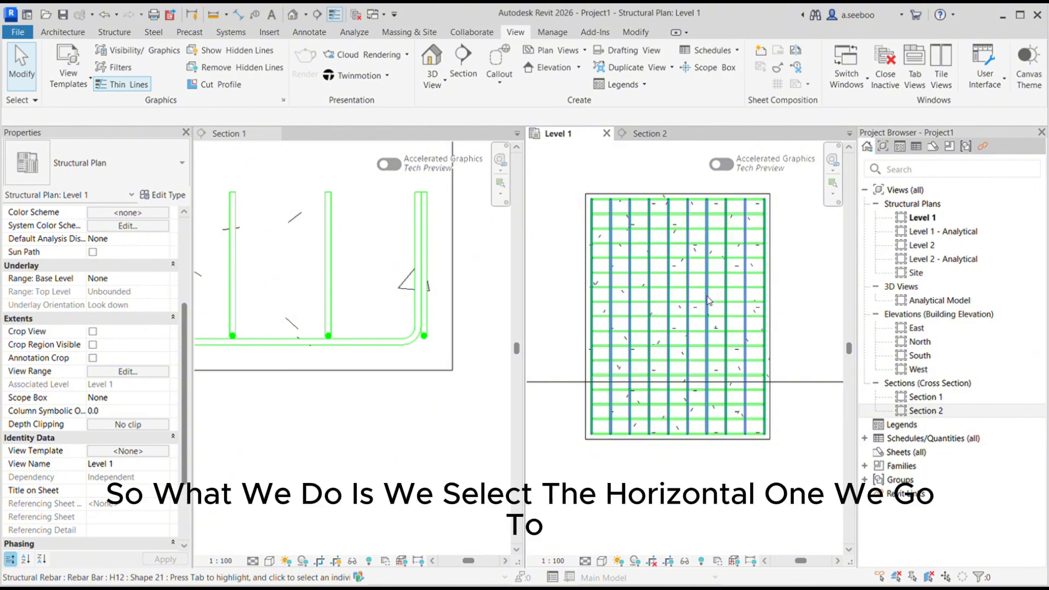
pyautogui.click(708, 300)
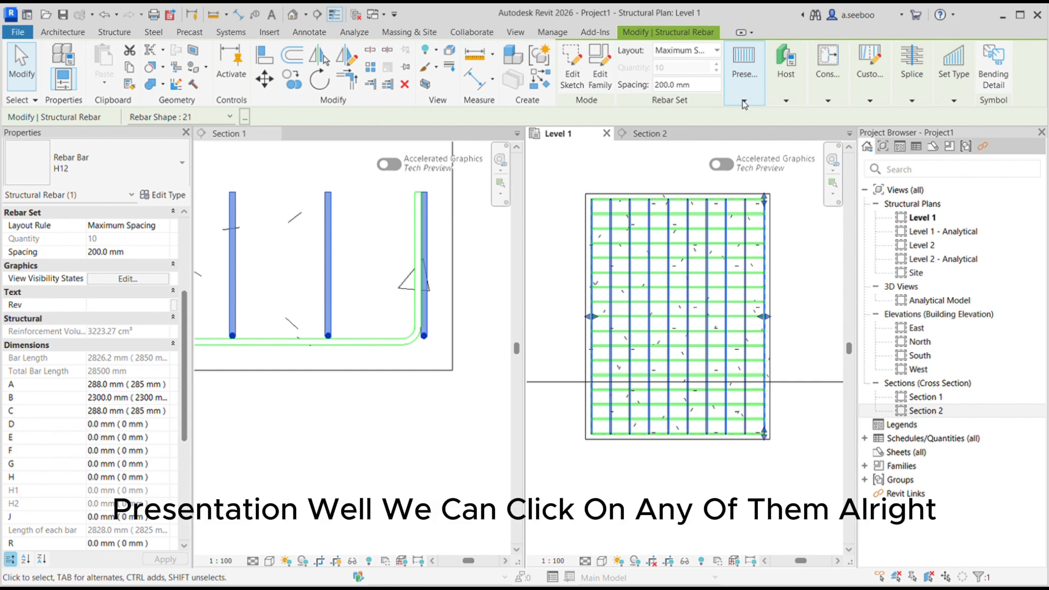
pyautogui.click(743, 145)
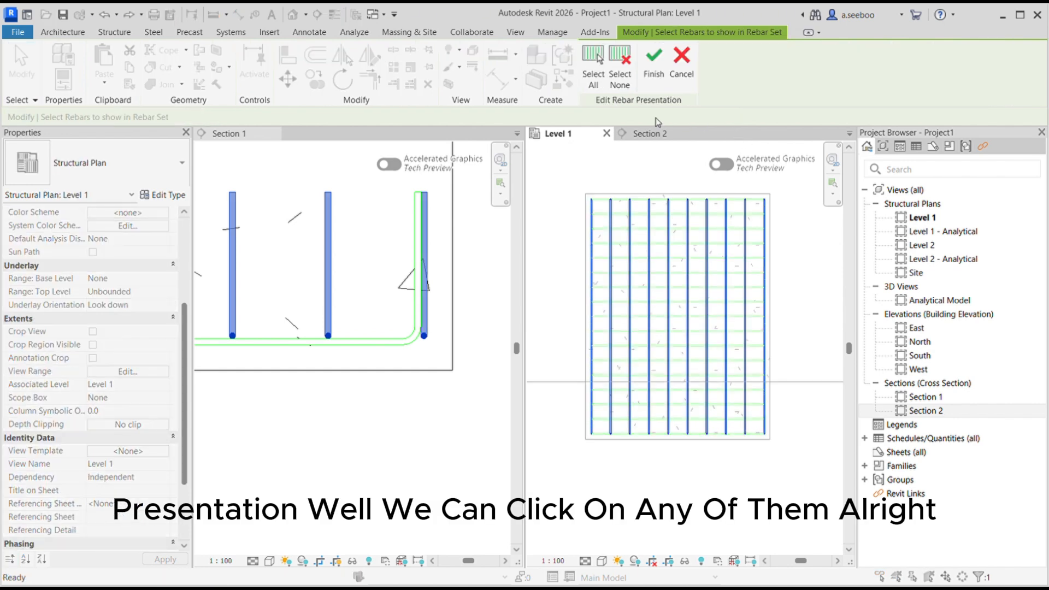
pyautogui.click(622, 72)
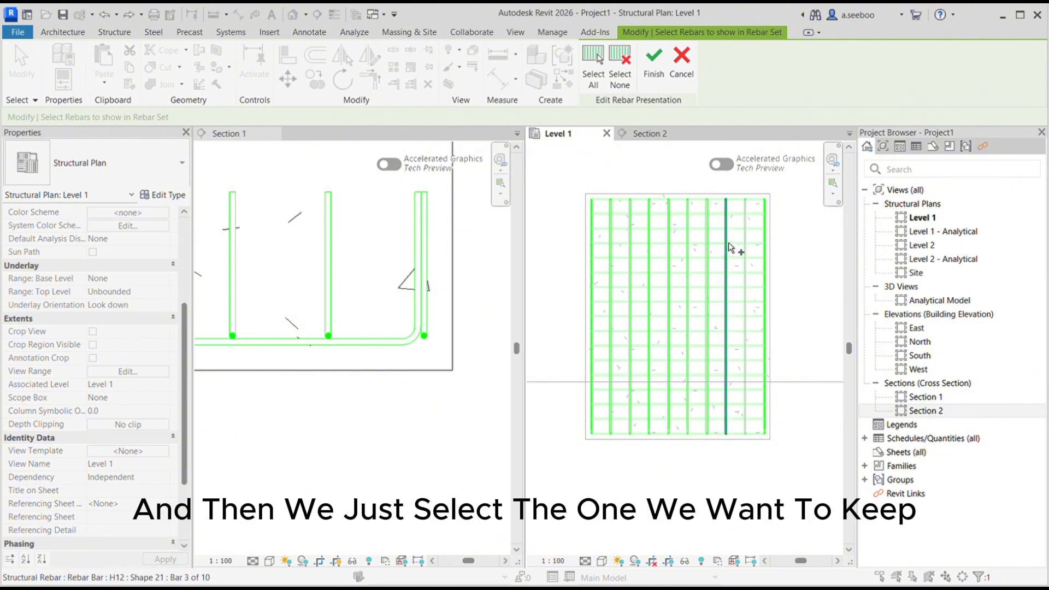
pyautogui.click(725, 295)
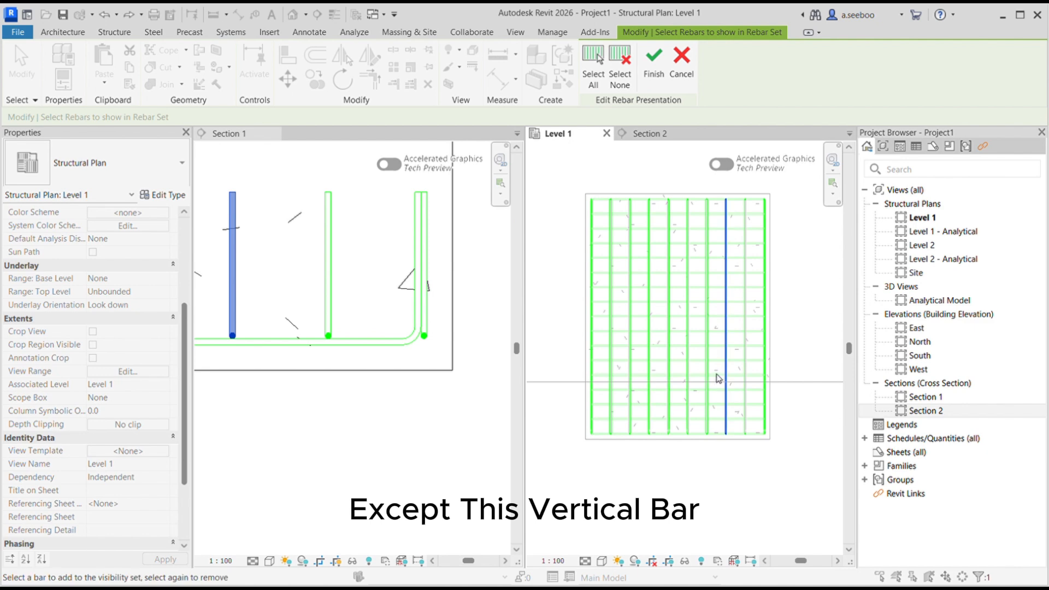
pyautogui.click(657, 72)
pyautogui.click(730, 279)
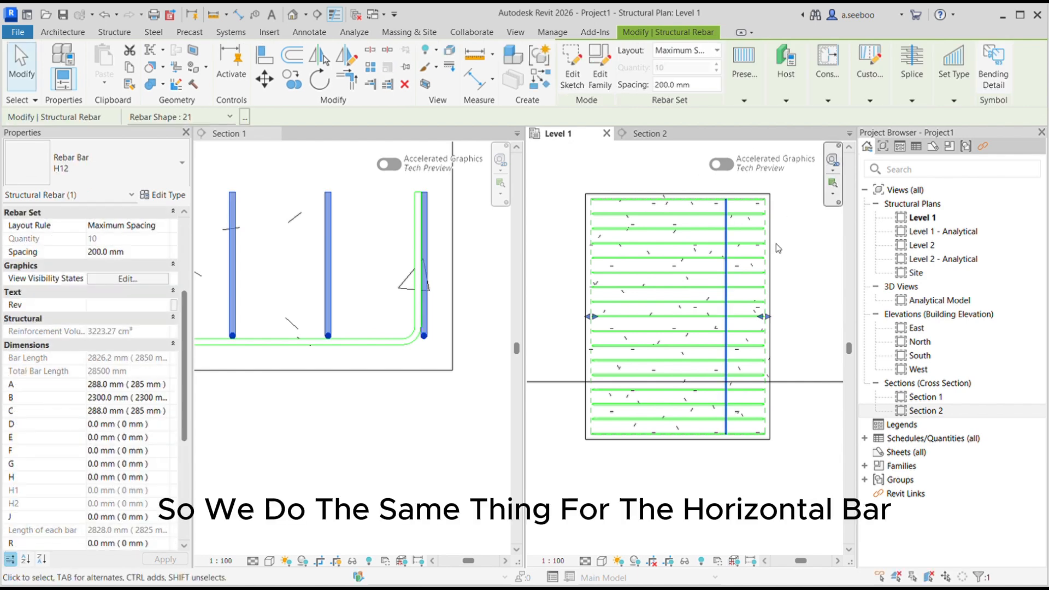
# Edit the horizontal rebar set's presentation in the Level 1 plan to show only the seventh bar from the footing's bottom edge
pyautogui.click(694, 272)
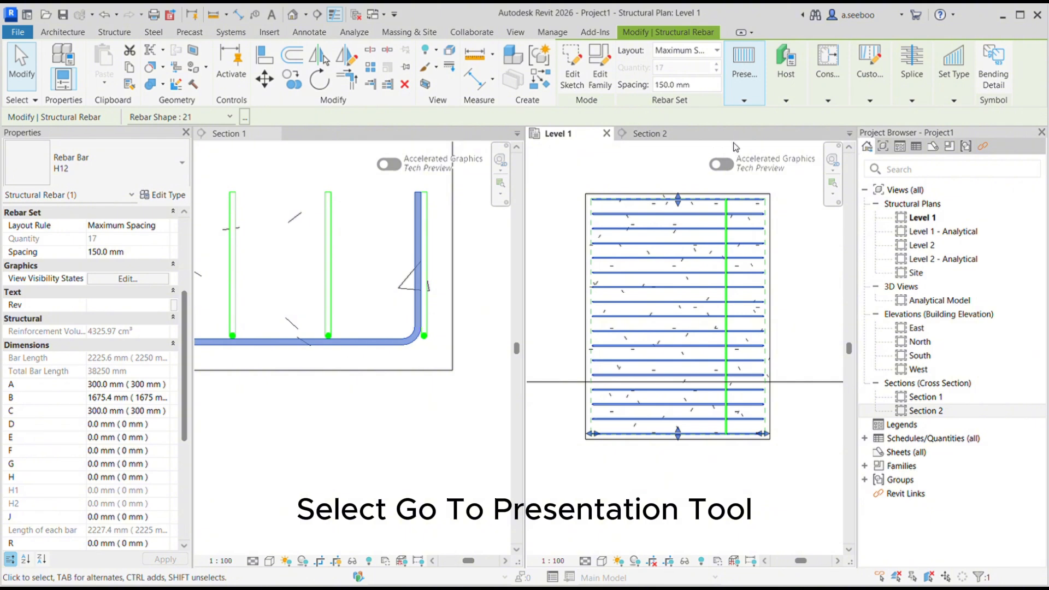
pyautogui.click(744, 64)
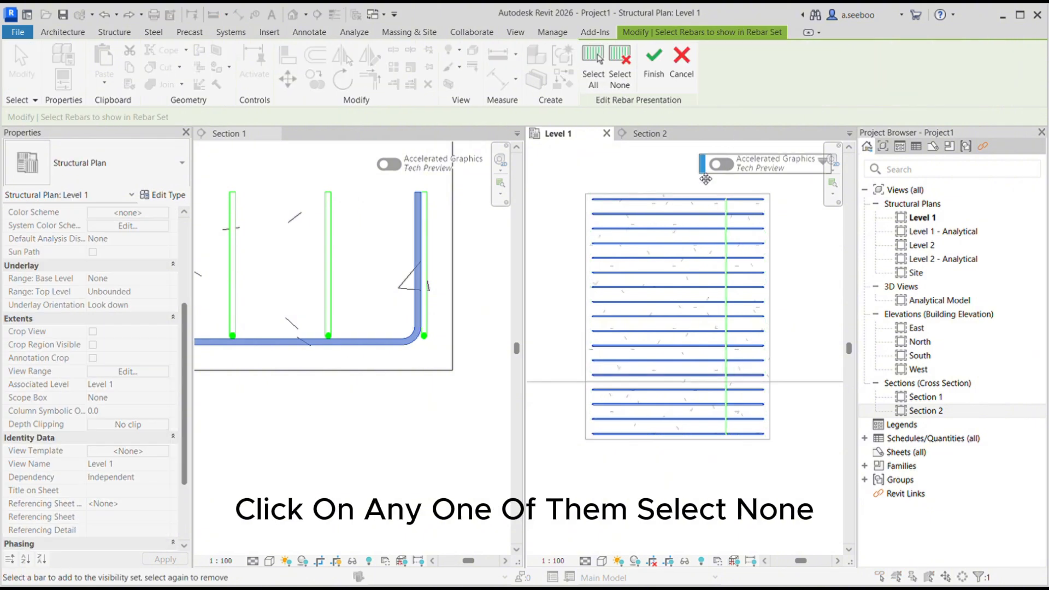
pyautogui.click(620, 71)
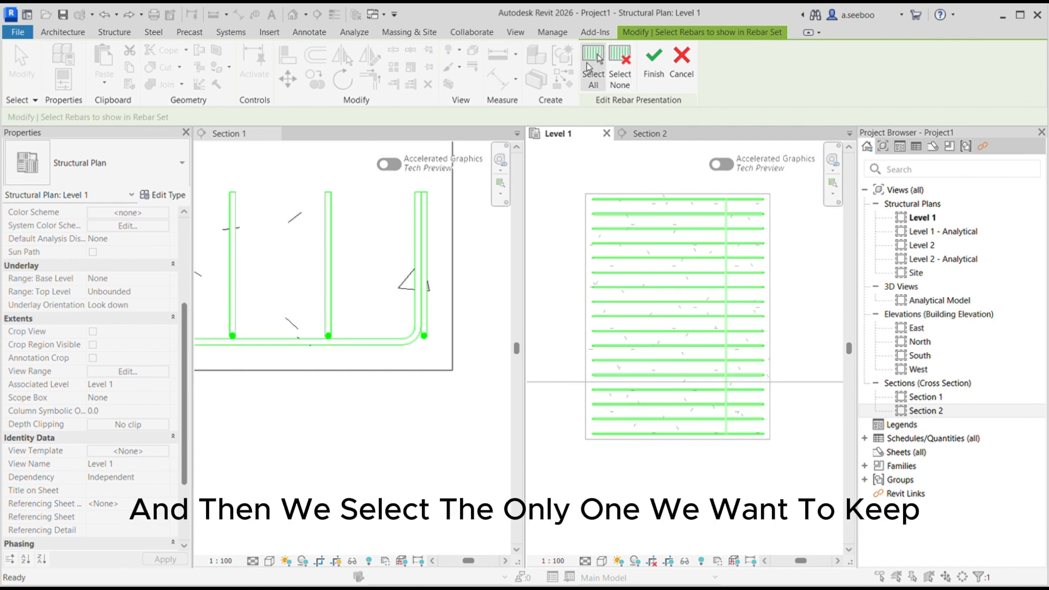
pyautogui.click(656, 346)
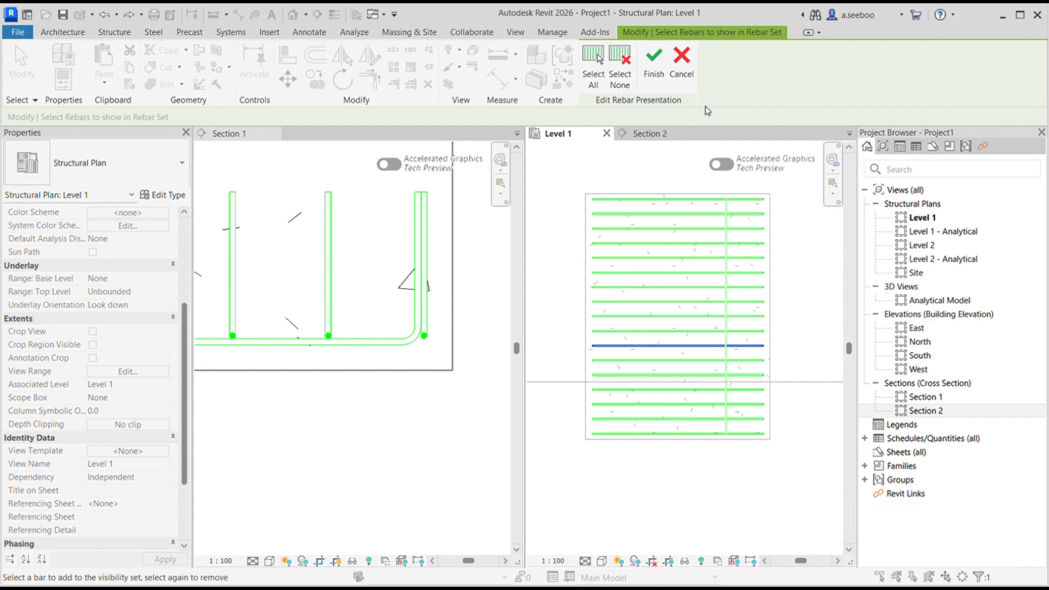
pyautogui.click(655, 57)
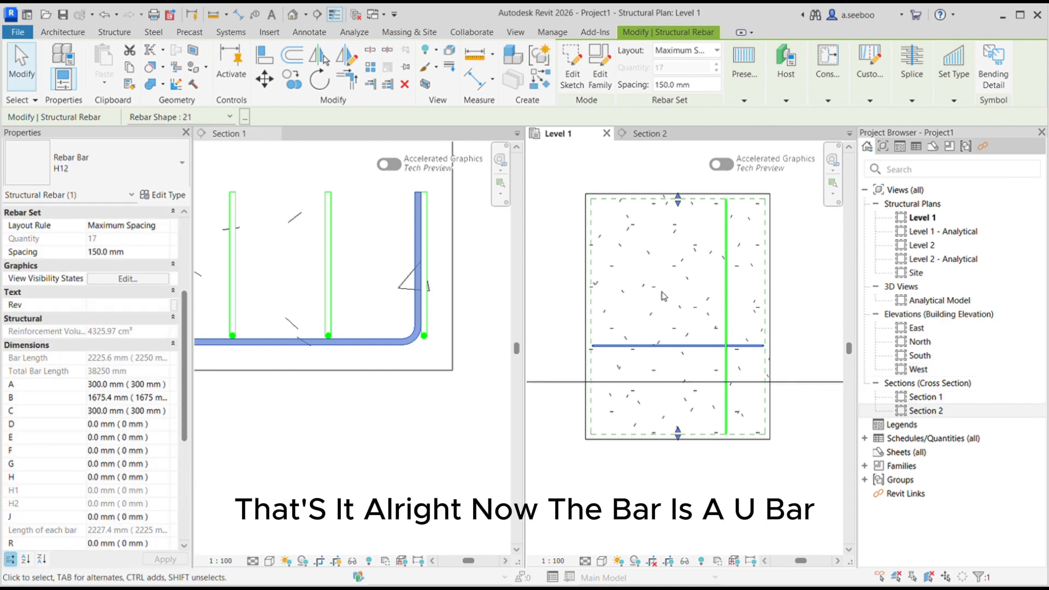
# Place a realistic bending detail of the displayed horizontal bar just below it in the Level 1 plan
pyautogui.scroll(-2, 643, 270)
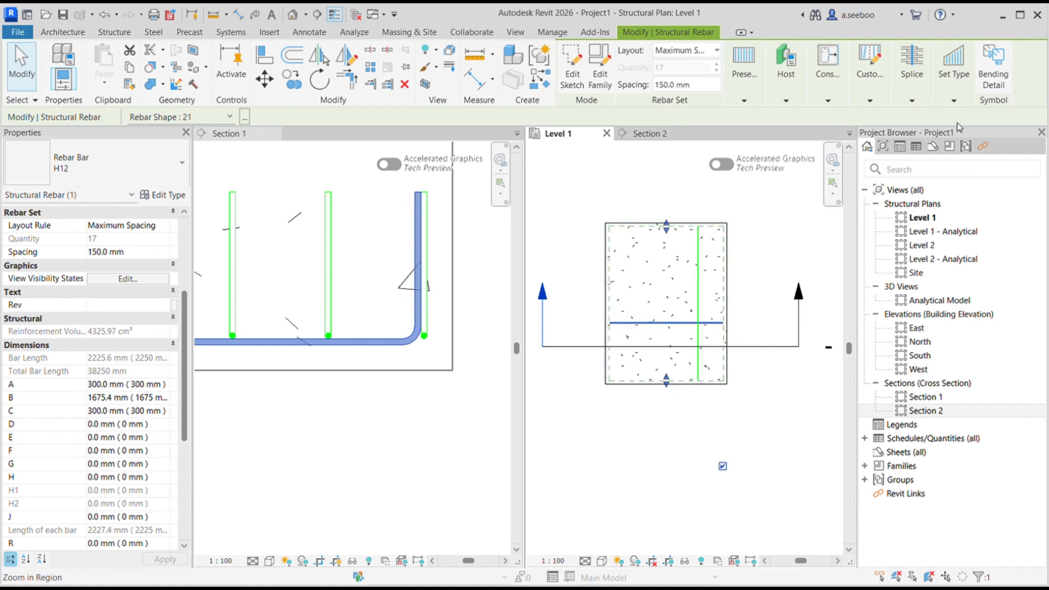
pyautogui.click(992, 56)
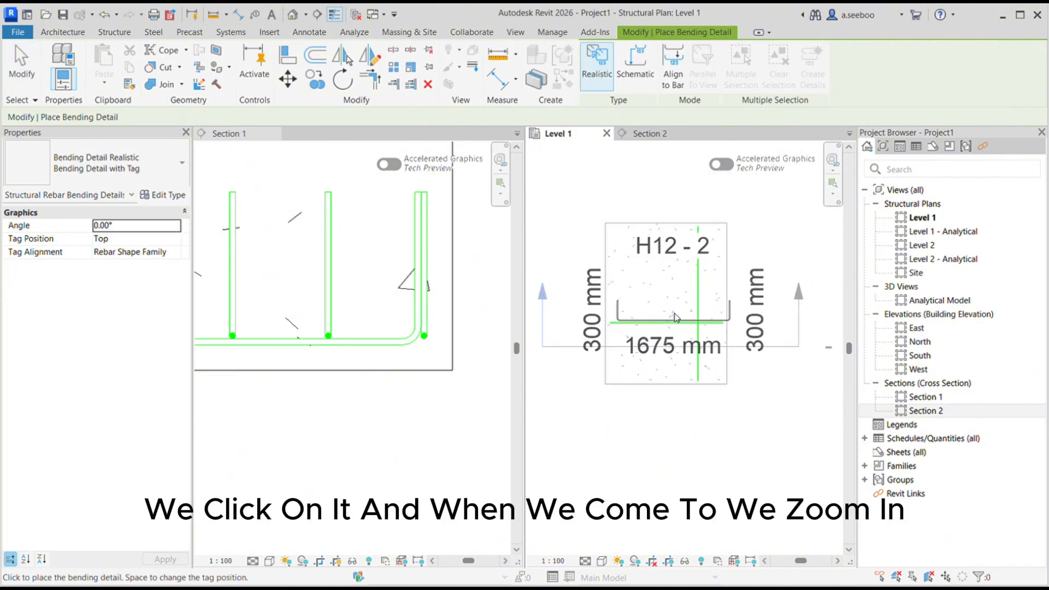
pyautogui.scroll(5, 669, 327)
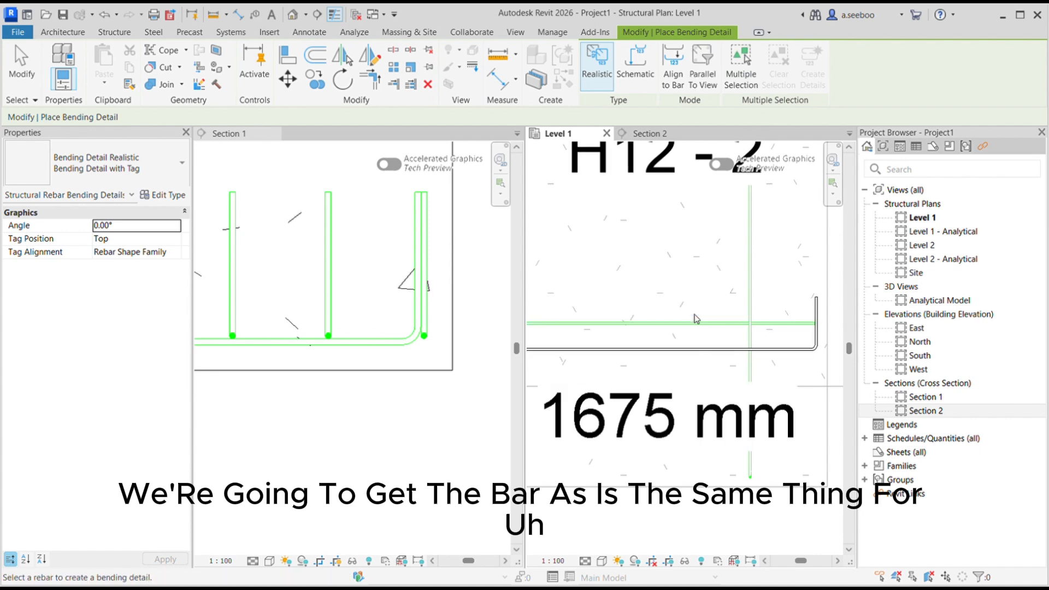
# Place a realistic bending detail of the displayed vertical bar just beside it in plan and finish placing details
pyautogui.scroll(-3, 691, 263)
pyautogui.click(723, 257)
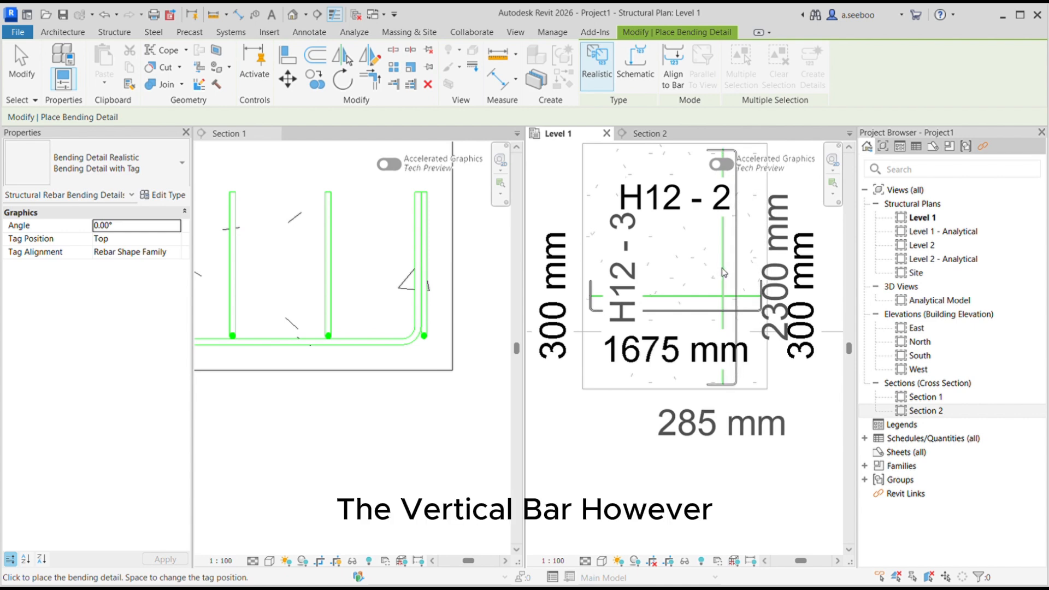
pyautogui.click(724, 272)
pyautogui.scroll(-2, 664, 399)
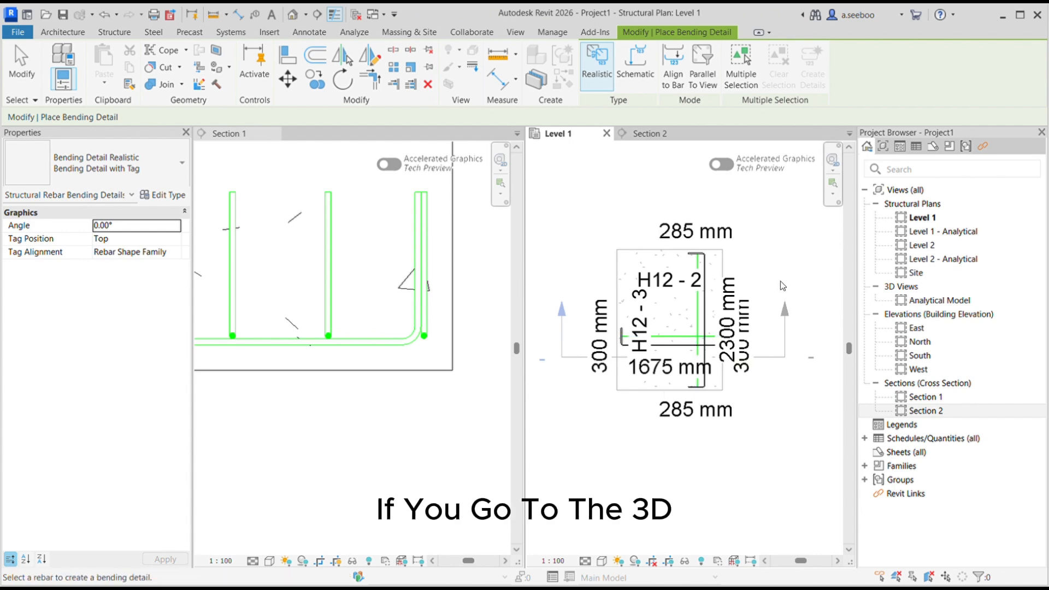
pyautogui.scroll(1, 722, 274)
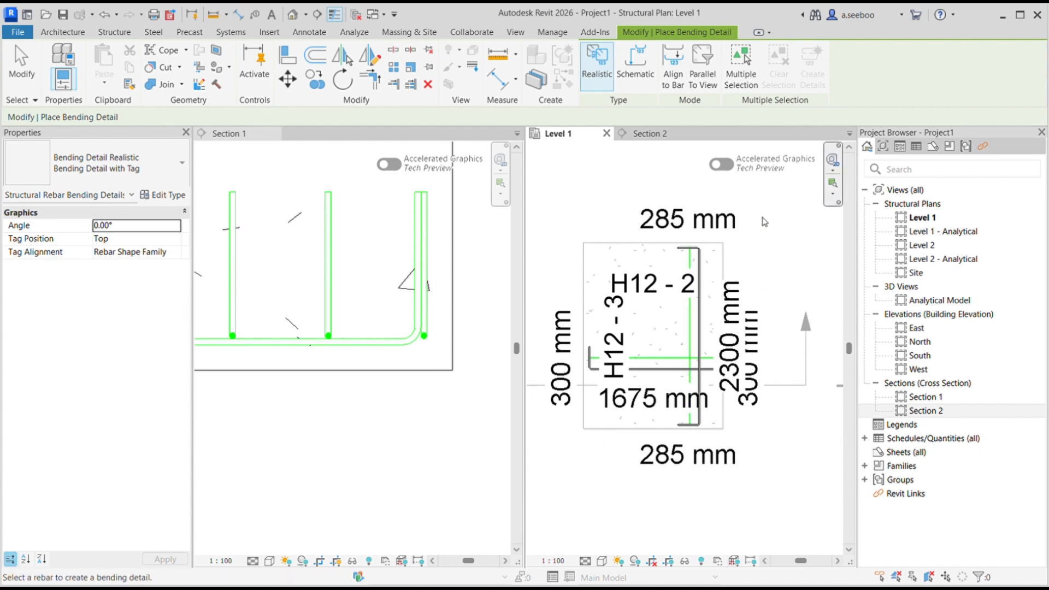
pyautogui.click(671, 360)
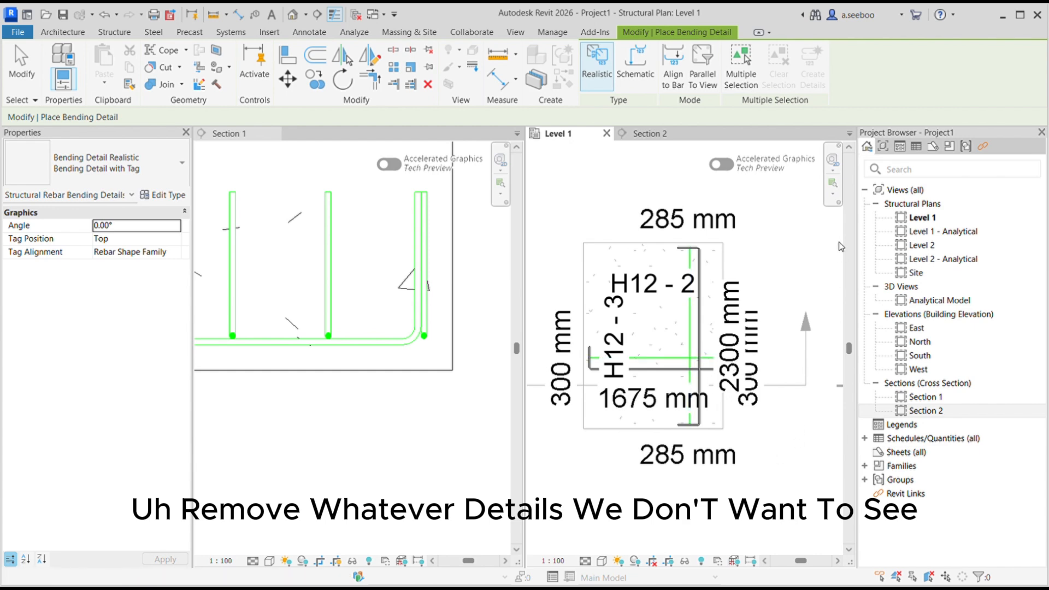
pyautogui.press('Escape')
pyautogui.press('Escape')
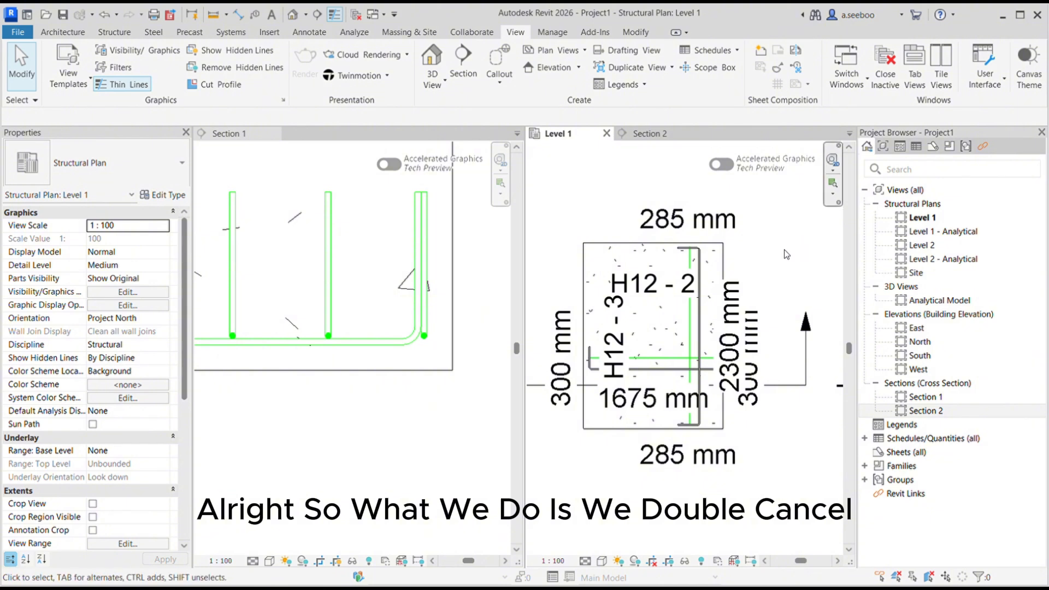
# Edit the bending detail type to set its tag to None, removing the tag and dimension texts from both details
pyautogui.click(704, 269)
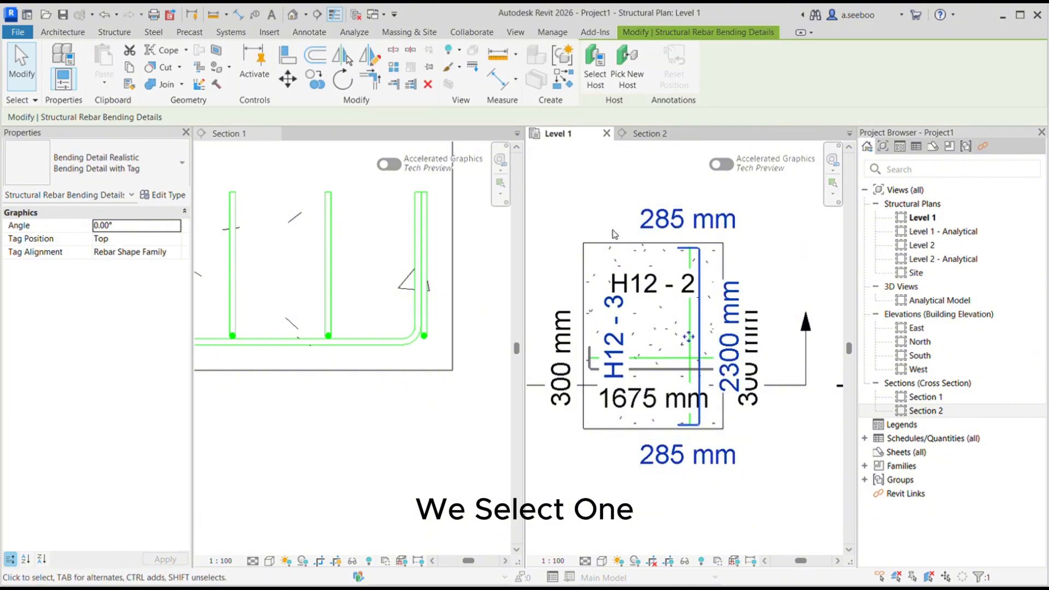
pyautogui.click(158, 196)
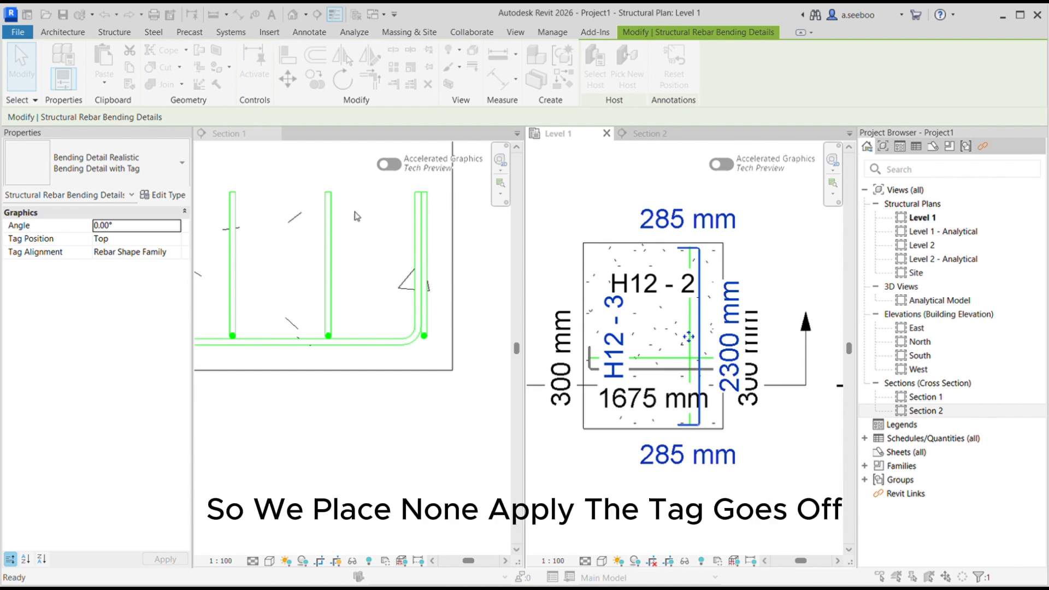
pyautogui.click(452, 472)
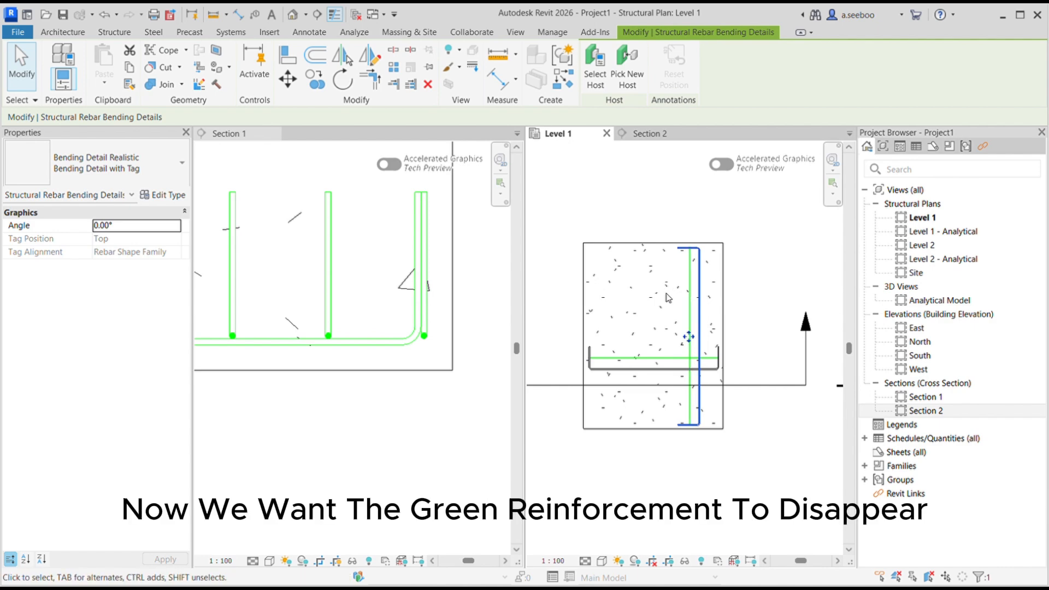
# Hide the vertical rebar set in the Level 1 plan only, leaving its bending detail displayed
pyautogui.scroll(2, 688, 396)
pyautogui.scroll(1, 689, 397)
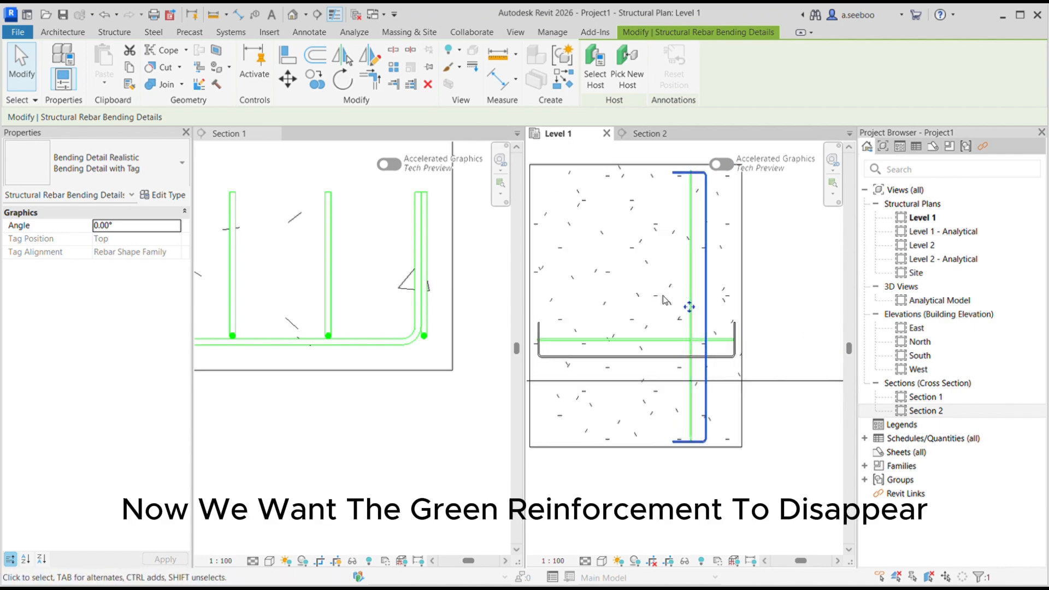
pyautogui.click(691, 287)
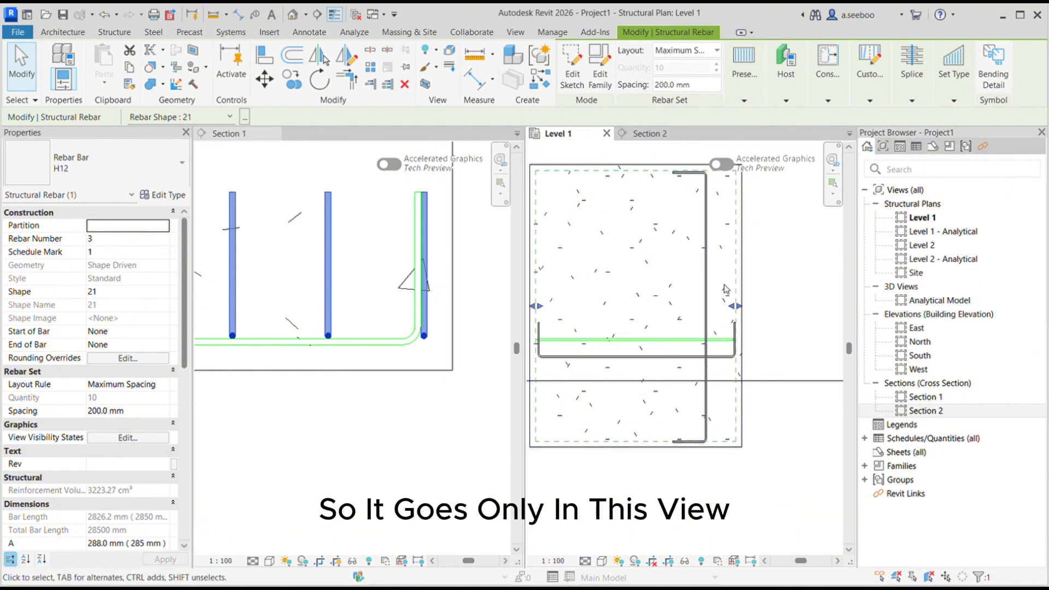
pyautogui.scroll(-2, 729, 312)
pyautogui.click(413, 454)
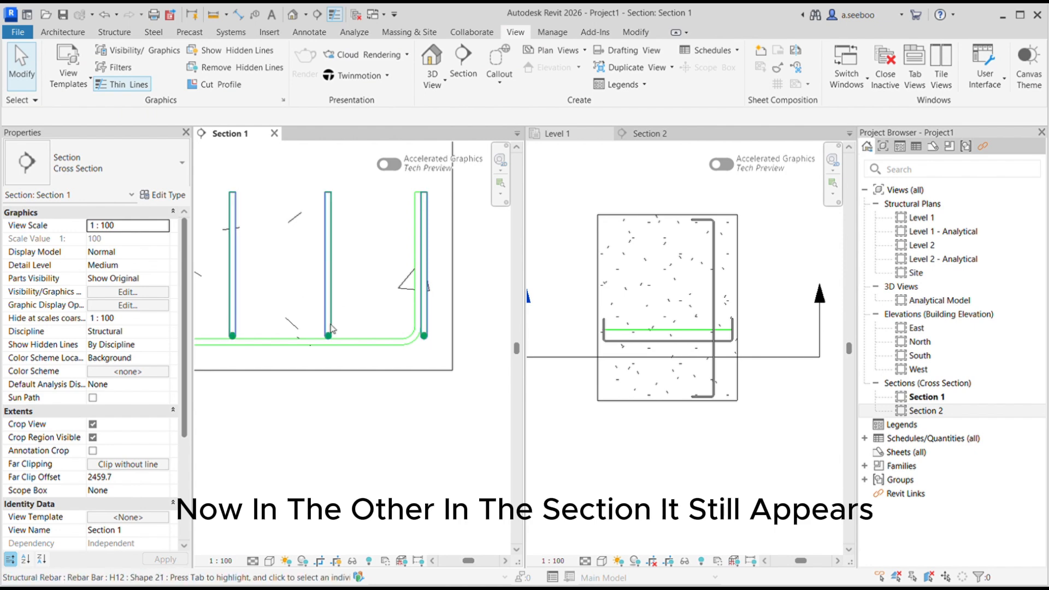
# Hide the horizontal rebar set in the Level 1 plan only, leaving its bending detail displayed
pyautogui.click(676, 335)
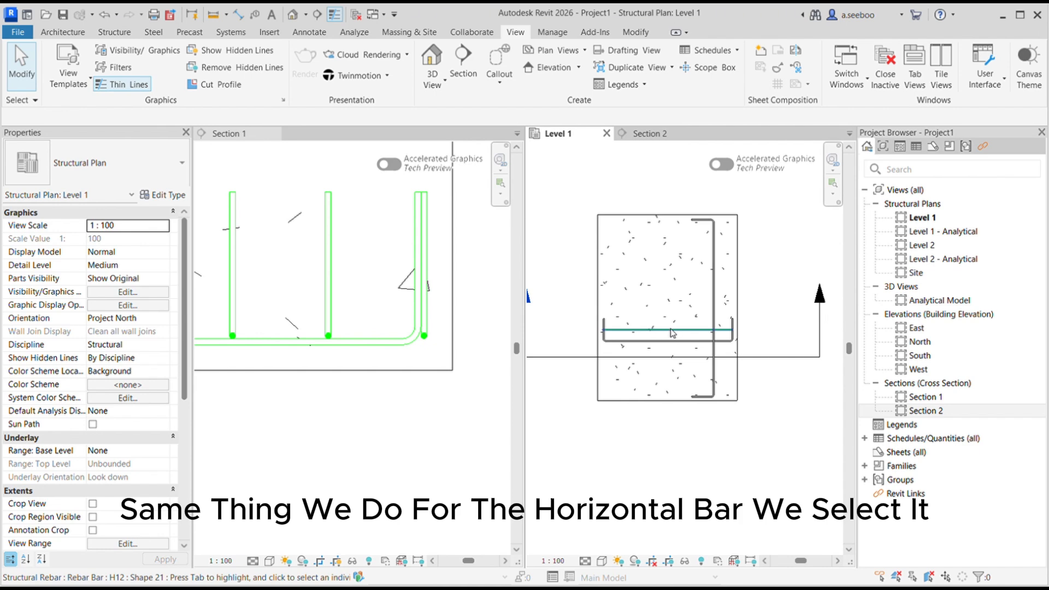
pyautogui.click(672, 333)
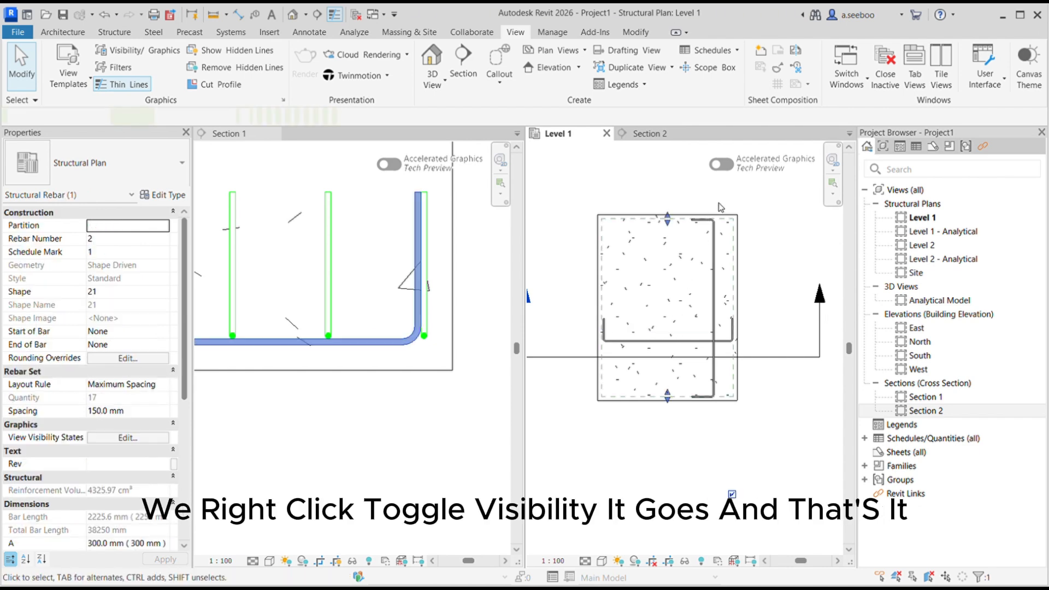
pyautogui.scroll(-2, 683, 327)
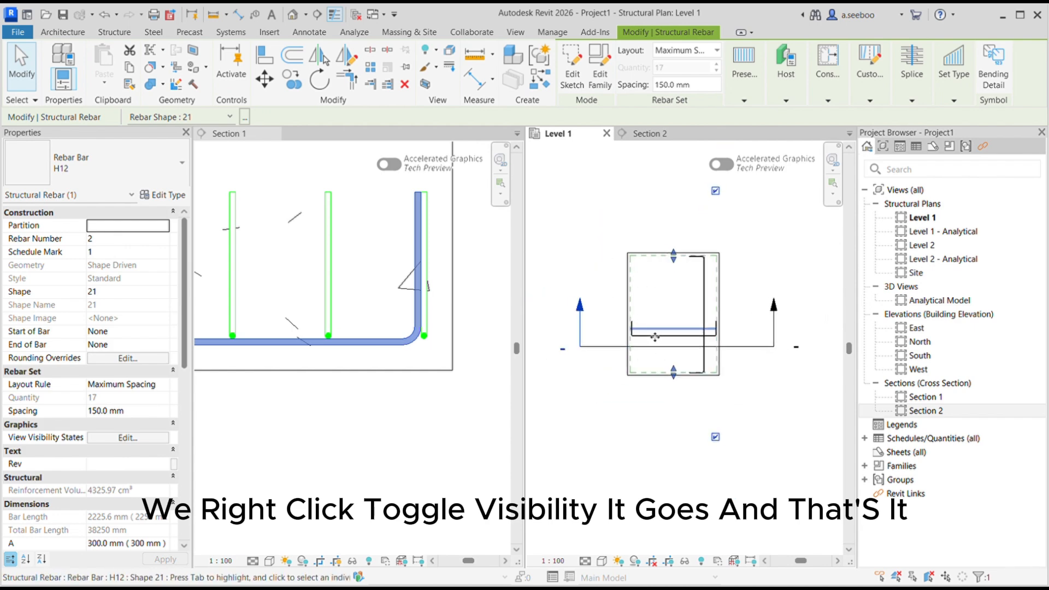
pyautogui.scroll(3, 655, 337)
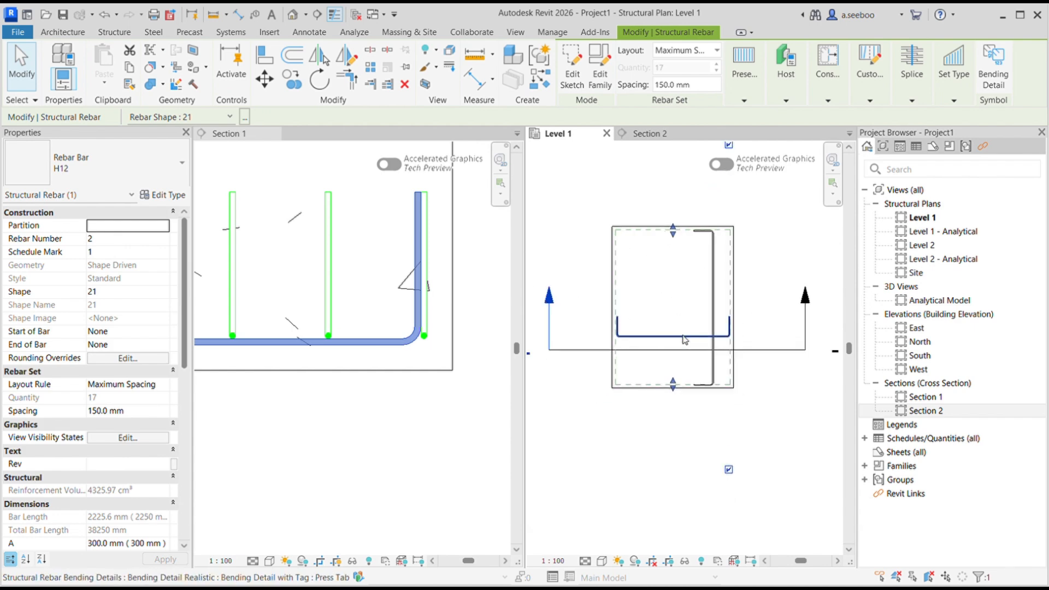